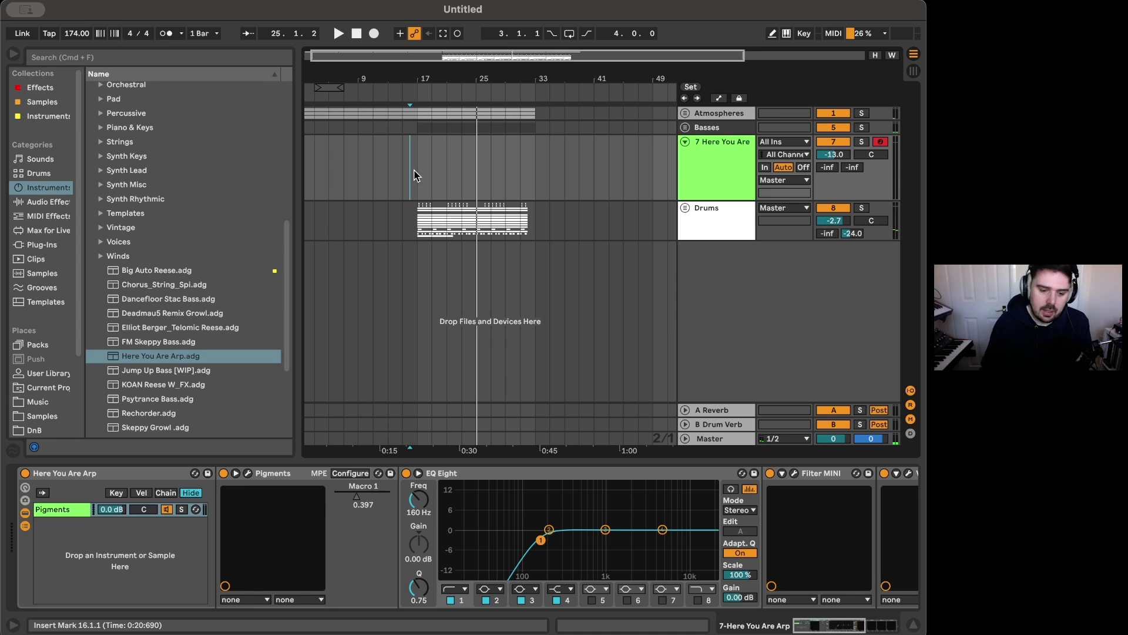
# Step: Enable the computer MIDI keyboard and audition the Here You Are Arp track in solo, ending with solo off
pyautogui.click(708, 165)
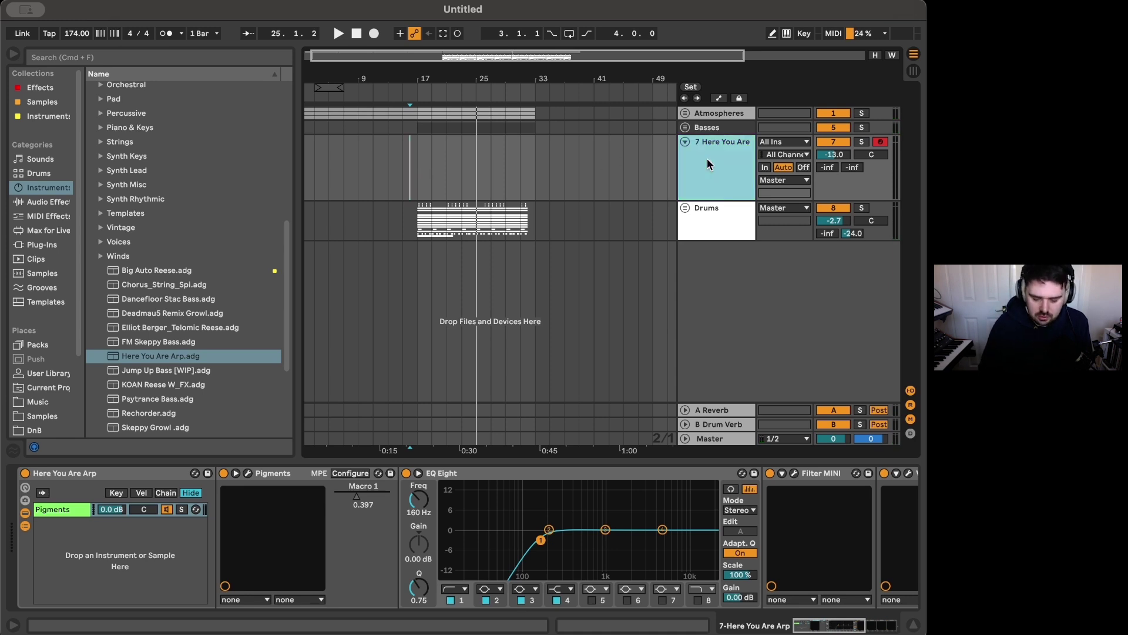
pyautogui.press('s')
pyautogui.press('m')
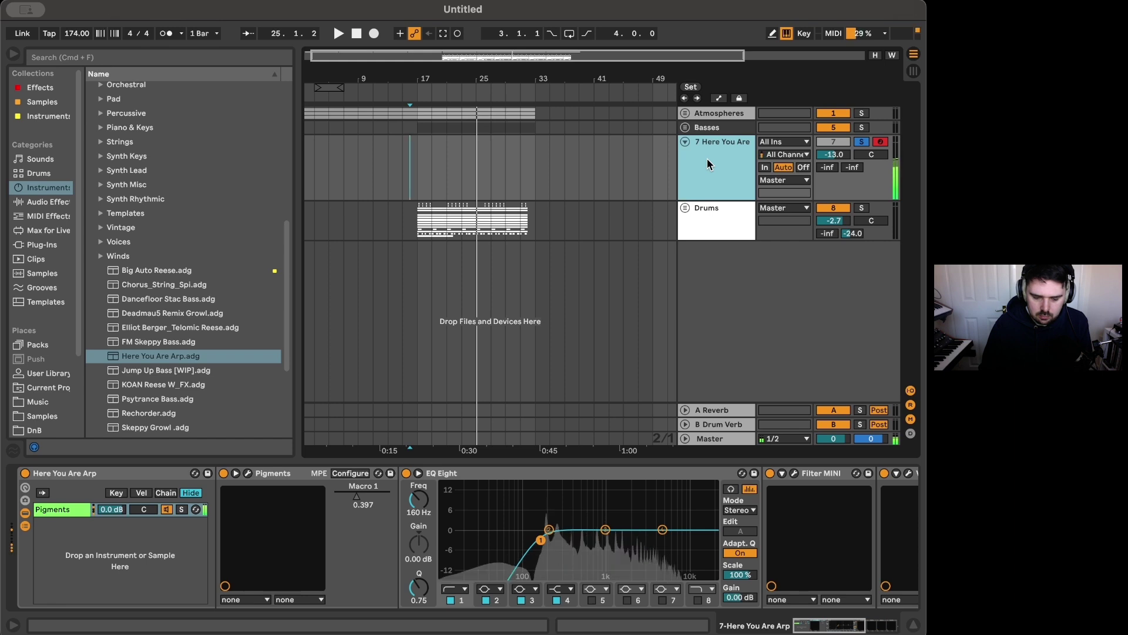
pyautogui.click(862, 142)
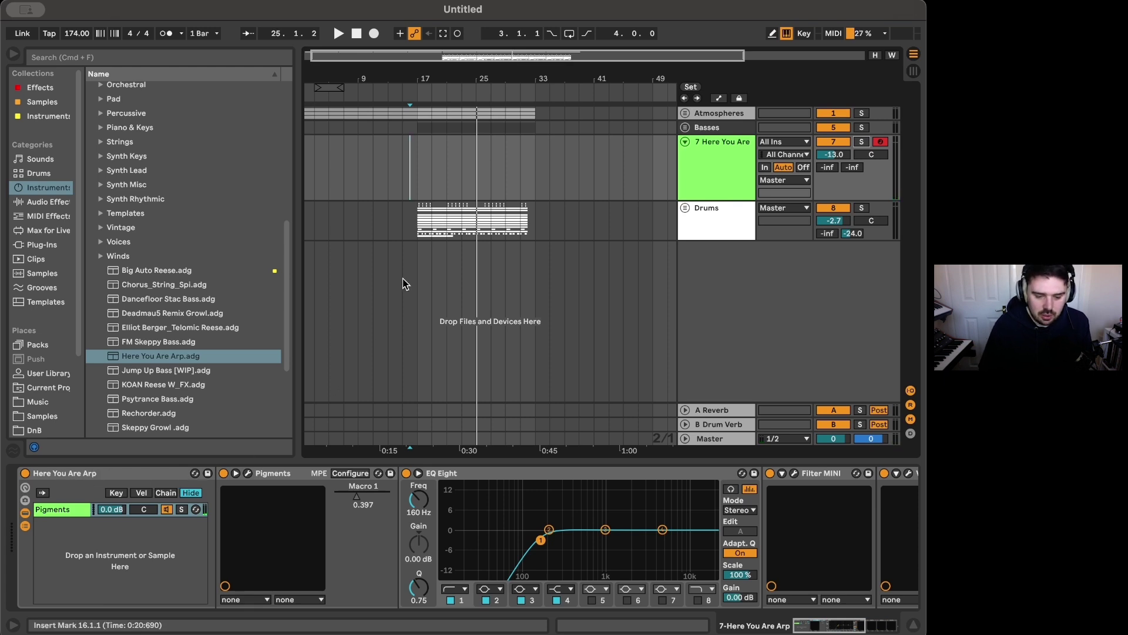
# Step: Insert a 16-bar MIDI clip on the Here You Are Arp track from 17.1.1 to 33.1.1 and set its adaptive grid to Narrow
pyautogui.moveTo(416, 177); pyautogui.dragTo(517, 177)
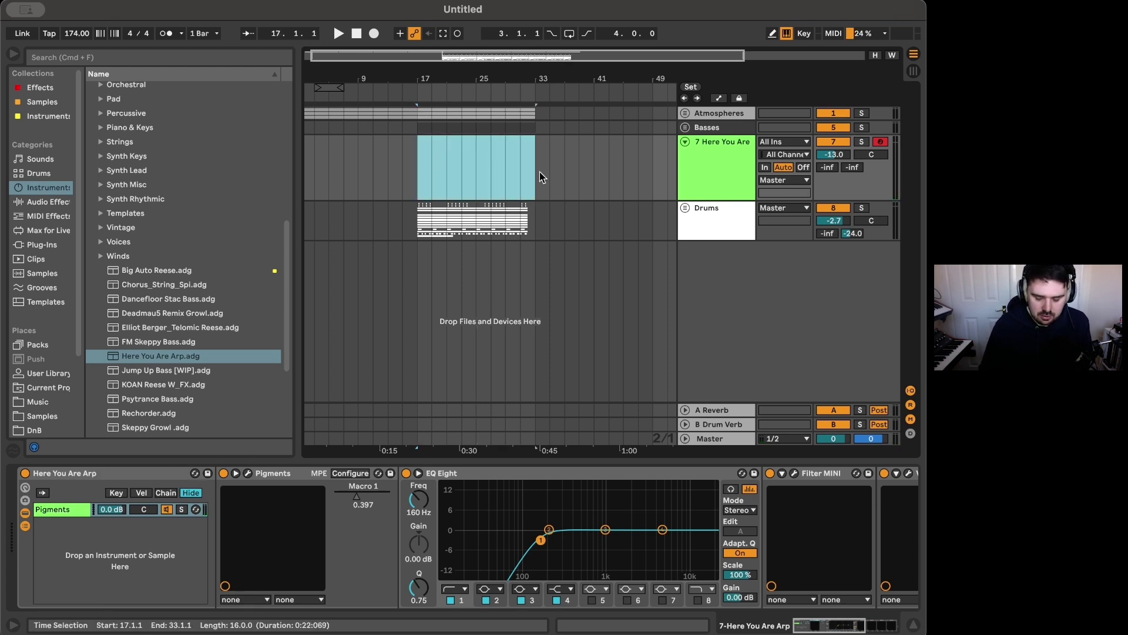
pyautogui.press('super+shift+m')
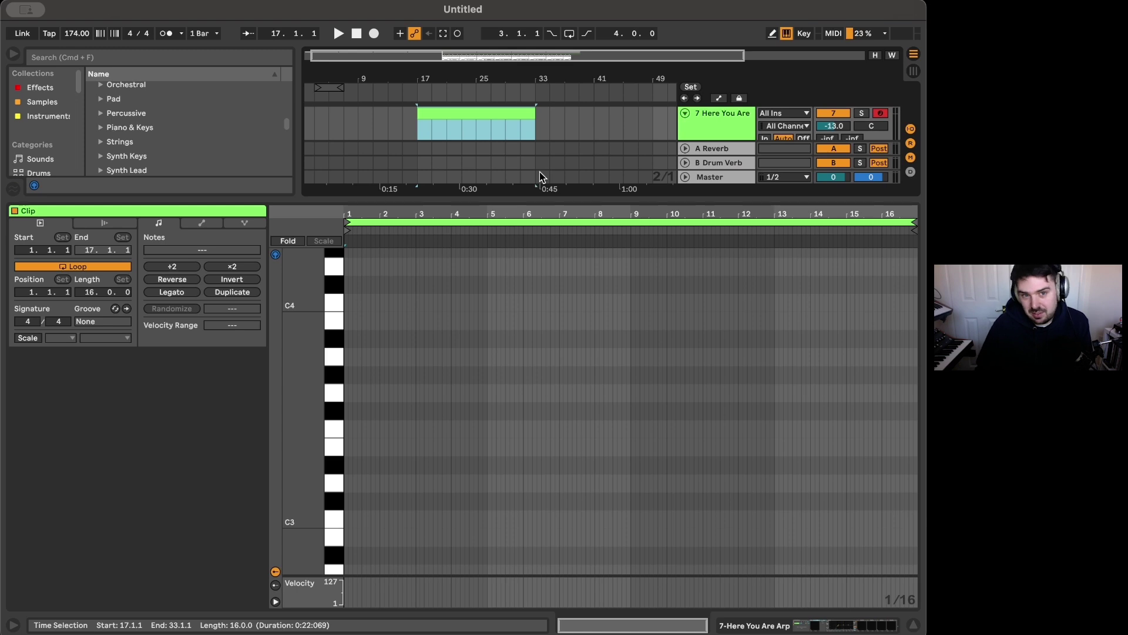
pyautogui.rightClick(434, 270)
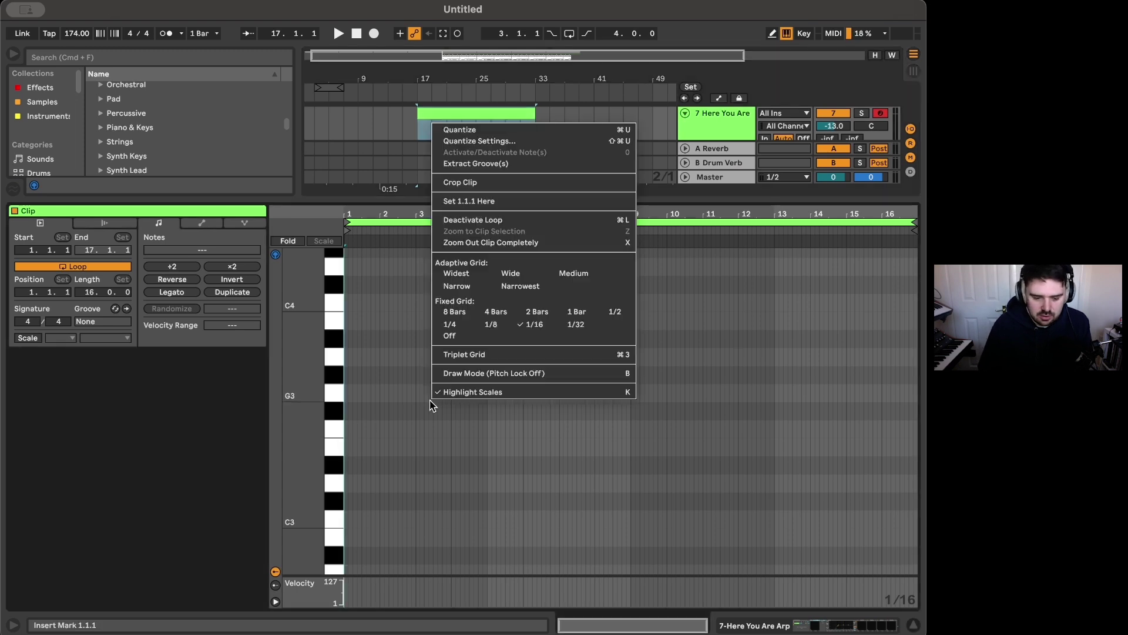
pyautogui.click(458, 286)
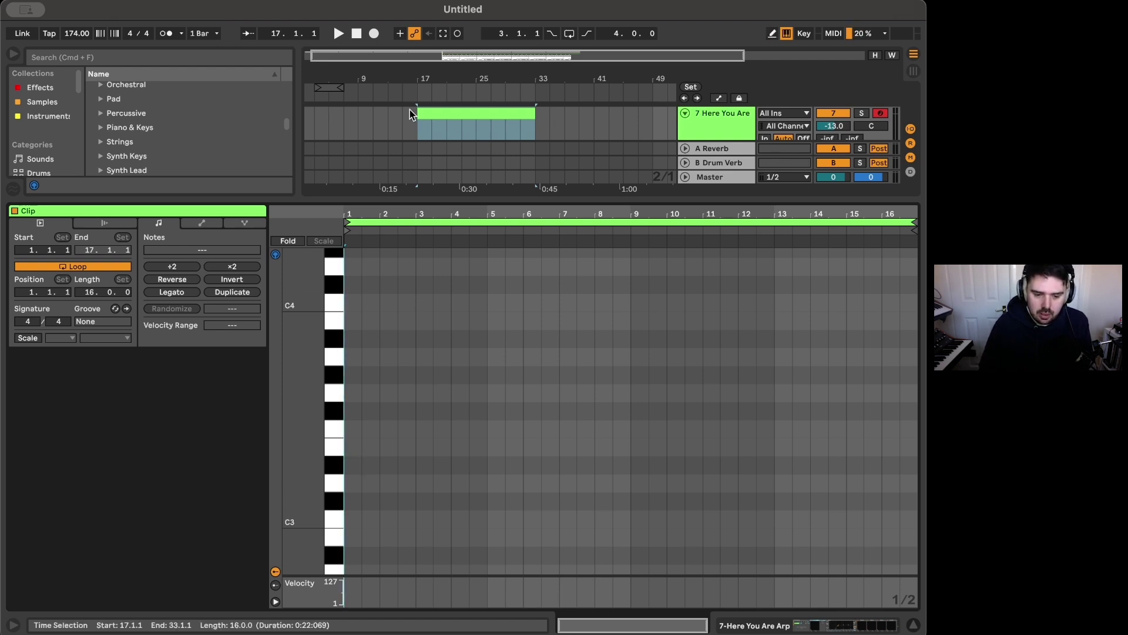
# Step: Draw a D#3 note in the clip at 1.2.1, extend it to 1.3.3, and play it back
pyautogui.scroll(3, 410, 110)
pyautogui.scroll(-1, 369, 450)
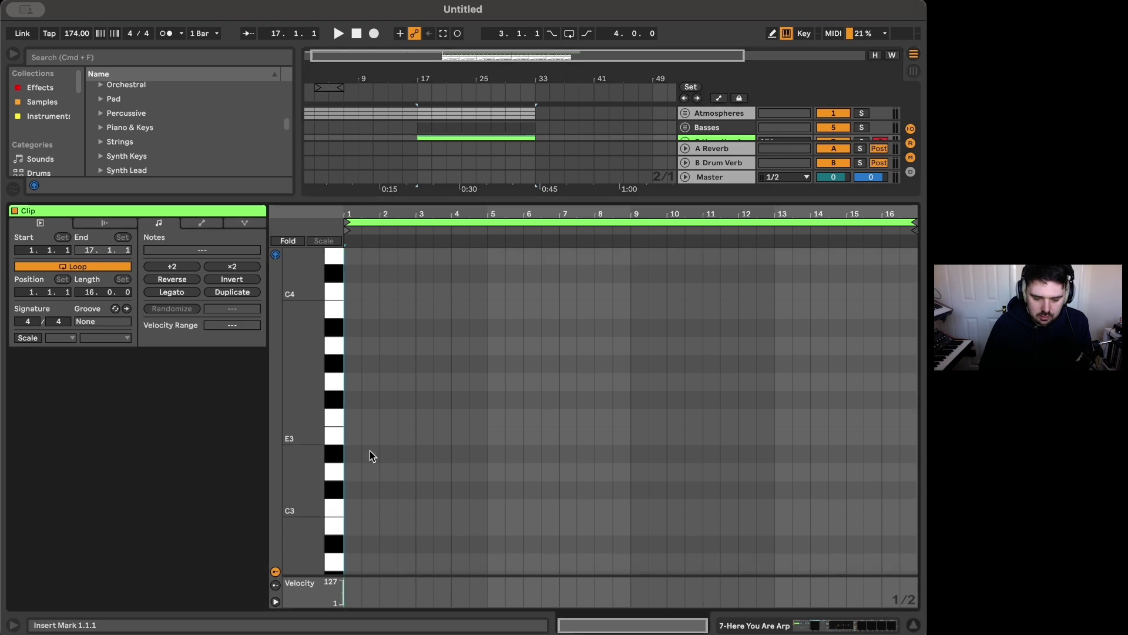
pyautogui.scroll(-1, 369, 450)
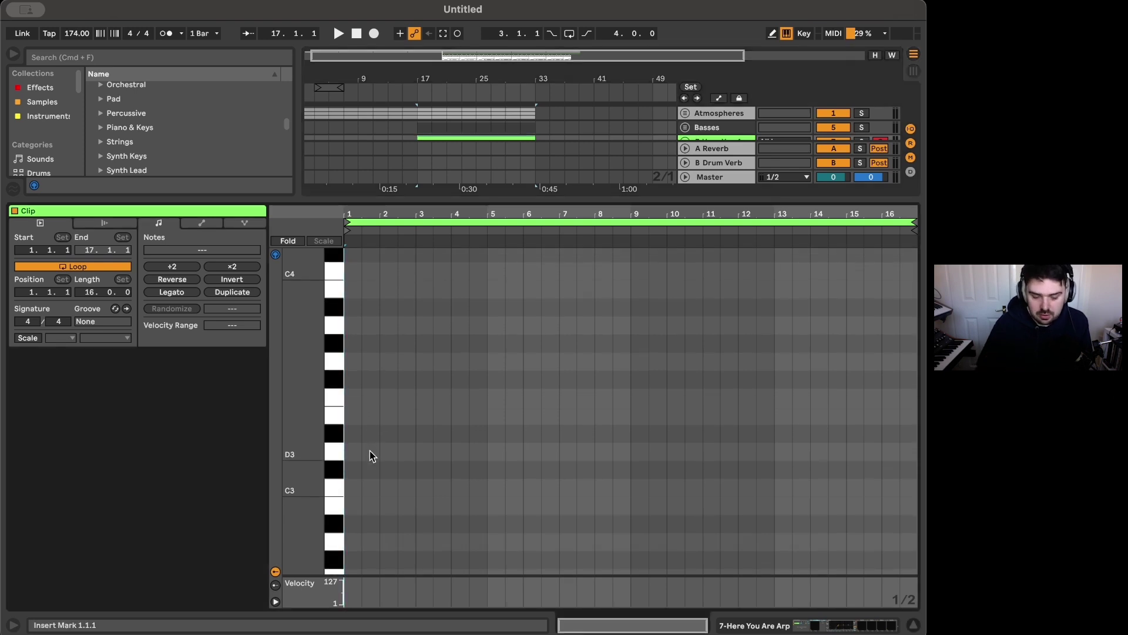
pyautogui.click(347, 427)
pyautogui.scroll(3, 347, 426)
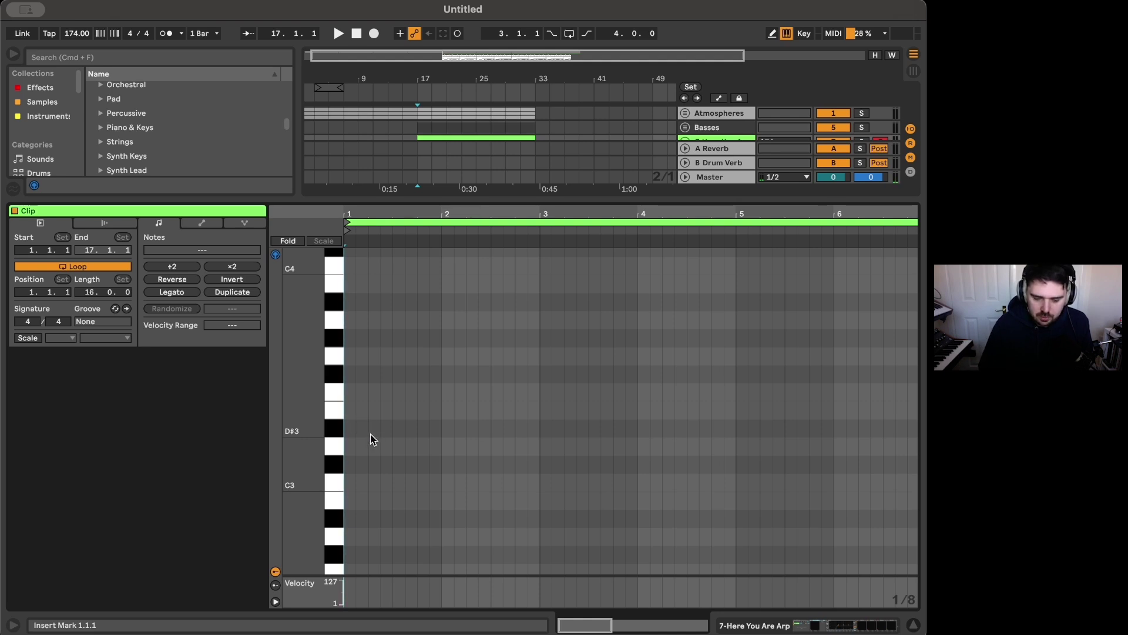
pyautogui.press('space')
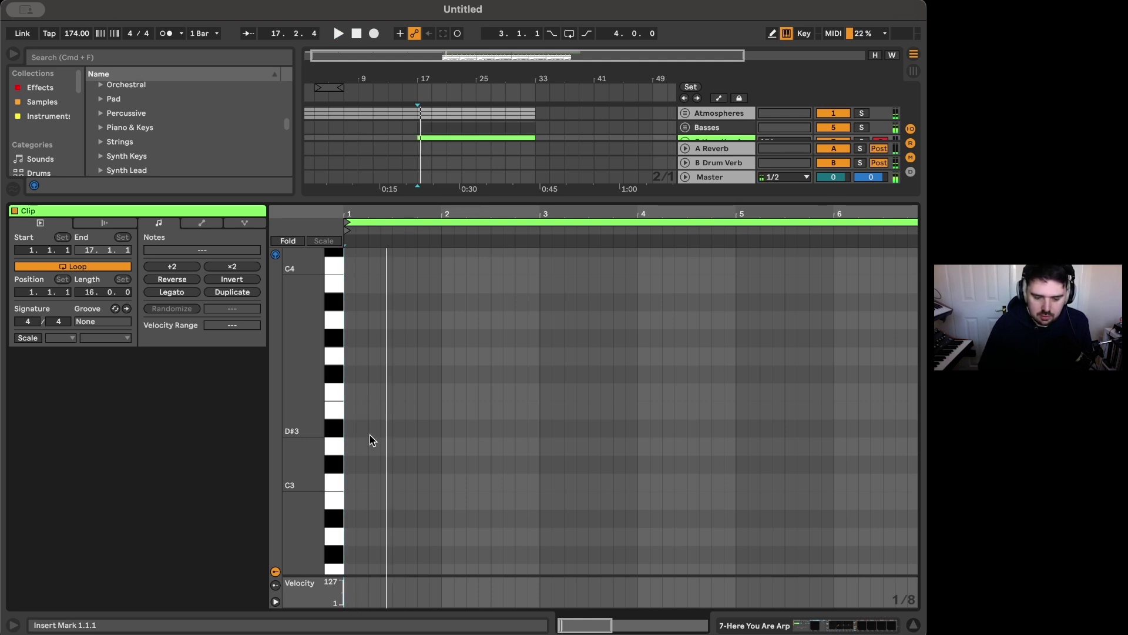
pyautogui.press('space')
pyautogui.press('b')
pyautogui.click(371, 429)
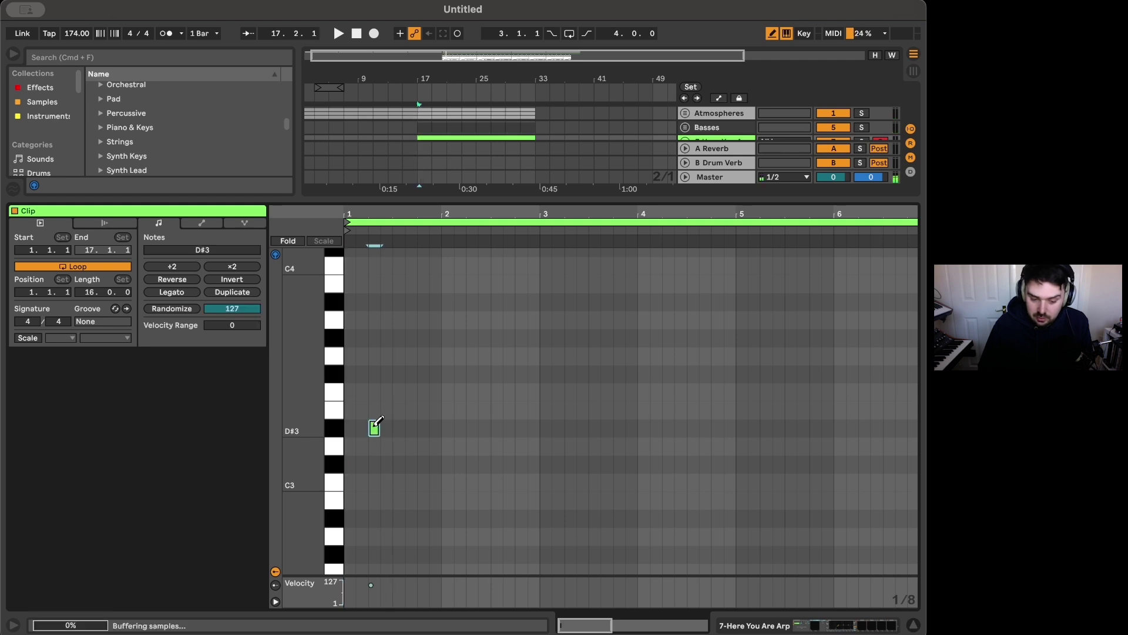
pyautogui.press('b')
pyautogui.moveTo(378, 428); pyautogui.dragTo(402, 428)
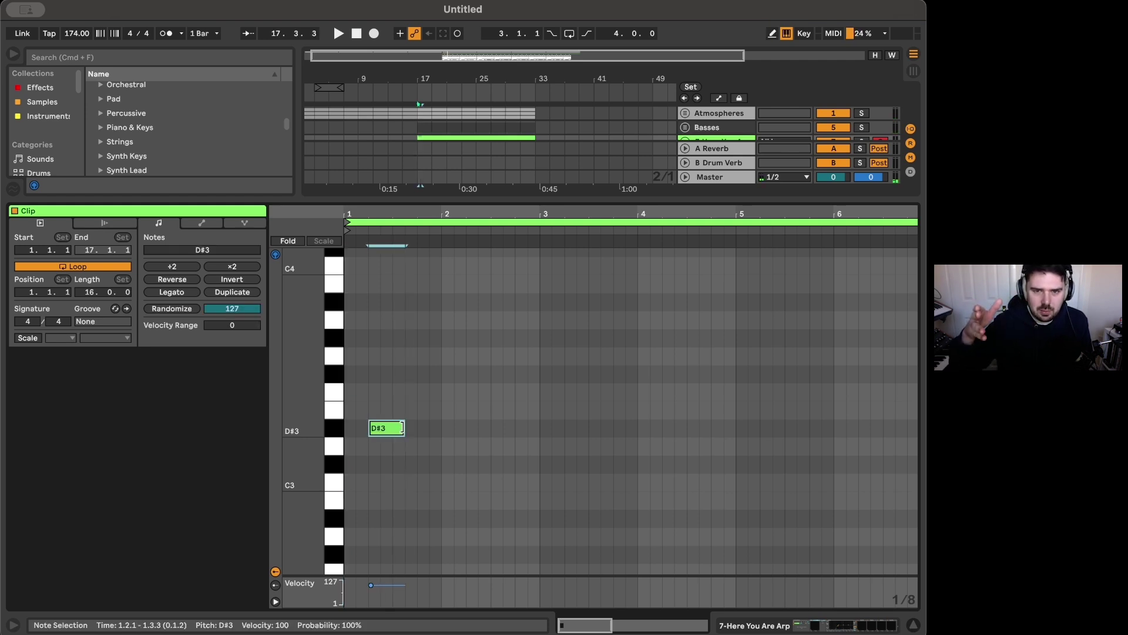
pyautogui.press('space')
# Step: Copy the D#3 note to C#4 starting at 1.3.3 and play back the two notes
pyautogui.scroll(-2, 424, 397)
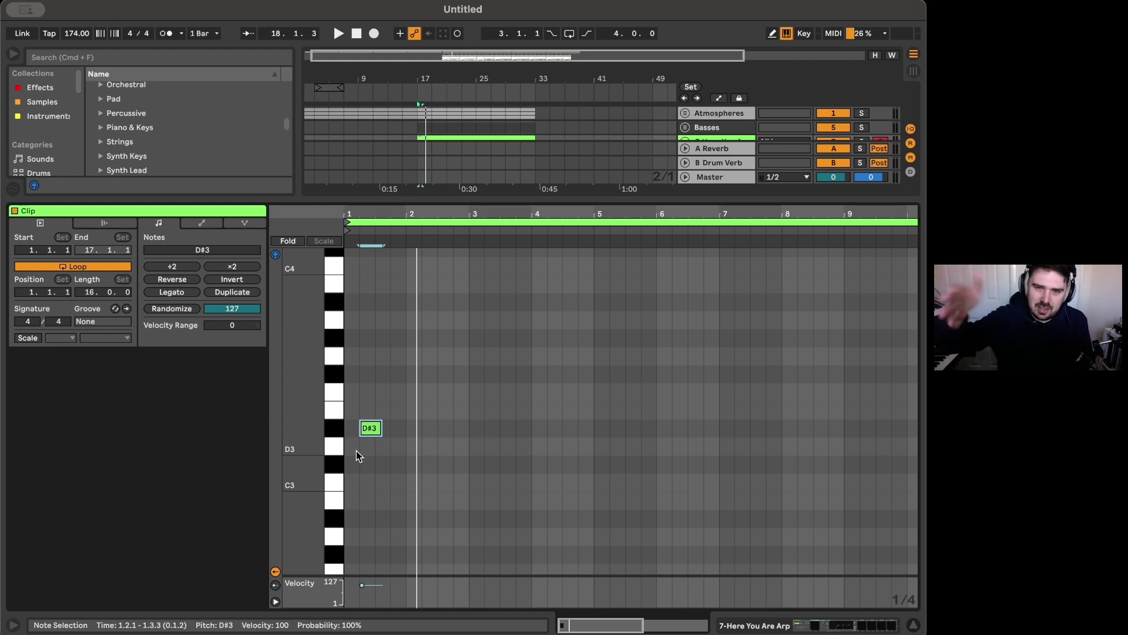
pyautogui.scroll(-3, 388, 435)
pyautogui.scroll(4, 397, 431)
pyautogui.scroll(5, 369, 404)
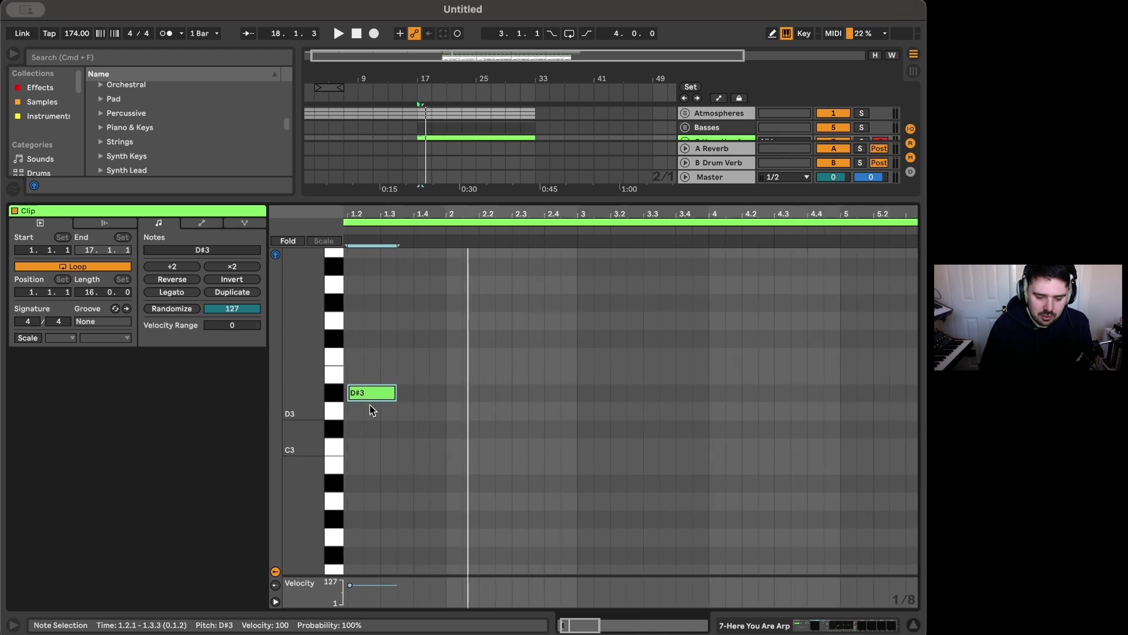
pyautogui.scroll(-1, 374, 410)
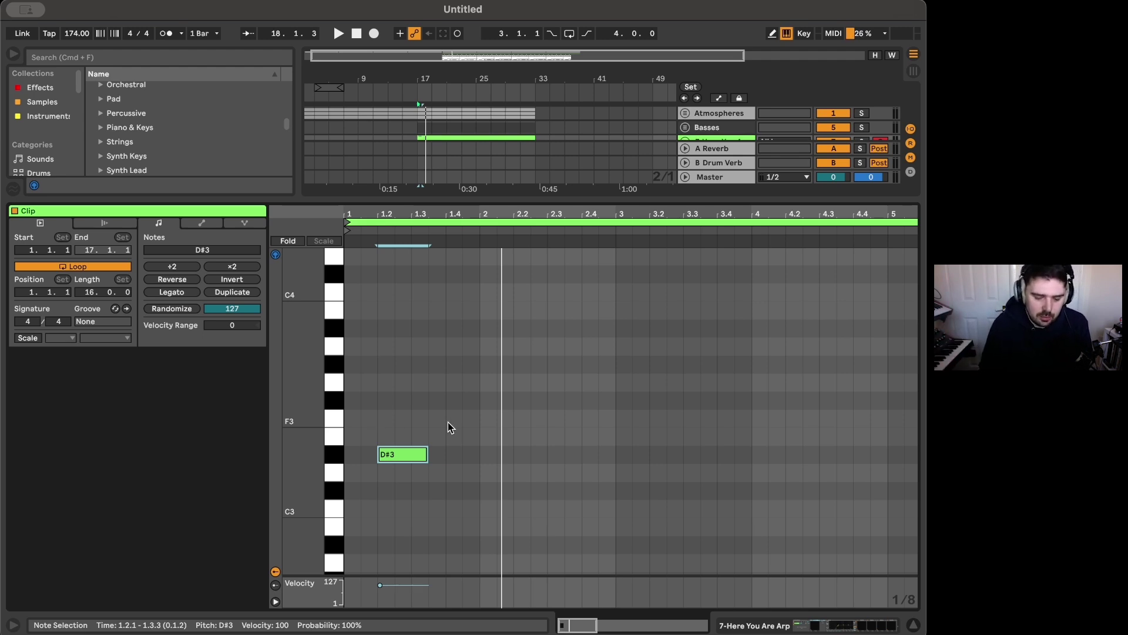
pyautogui.press('-')
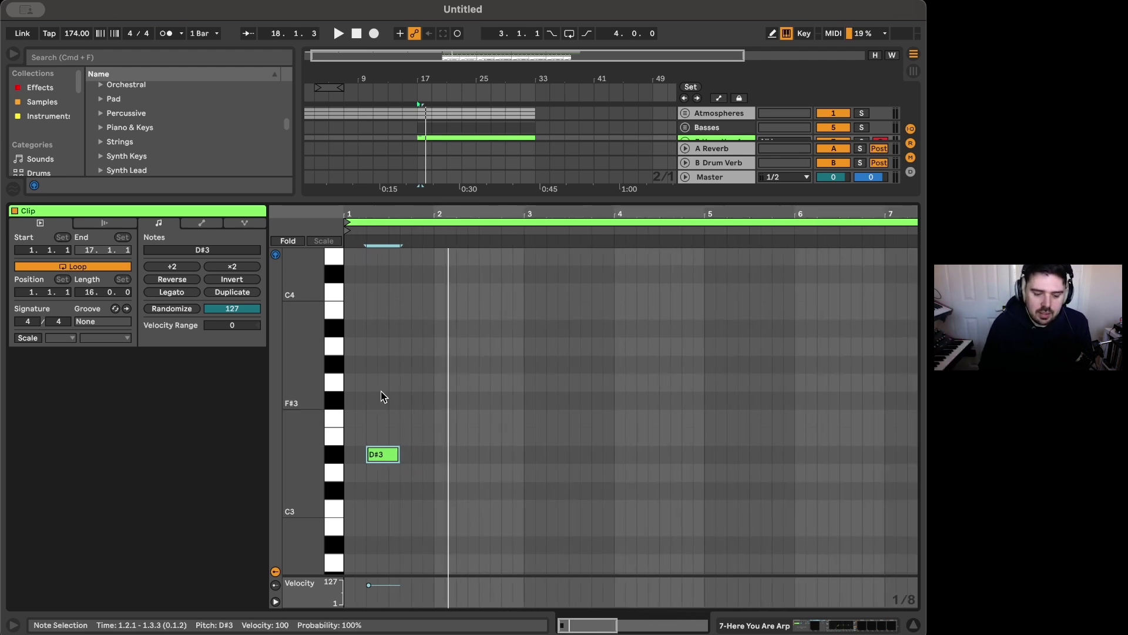
pyautogui.scroll(1, 390, 405)
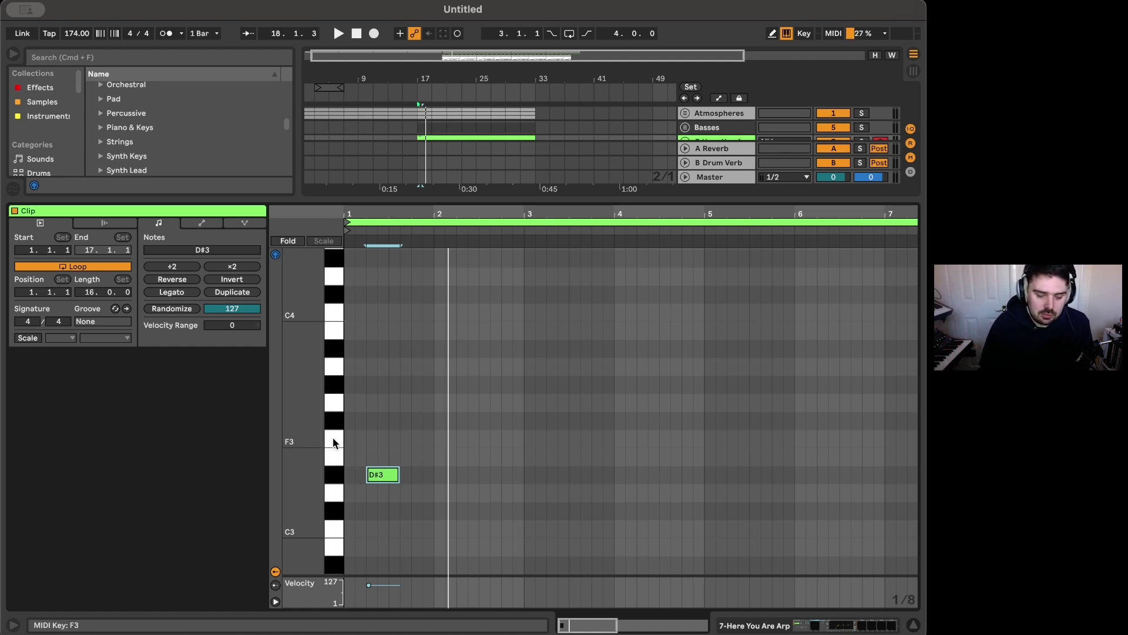
pyautogui.scroll(-1, 390, 479)
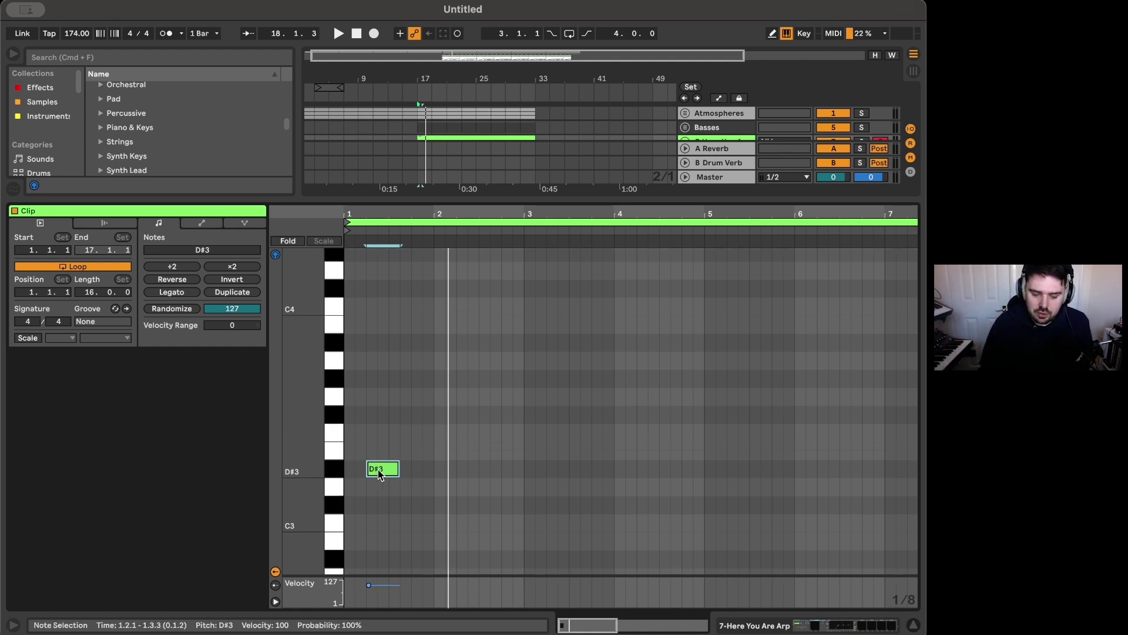
pyautogui.moveTo(379, 475); pyautogui.dragTo(414, 297)
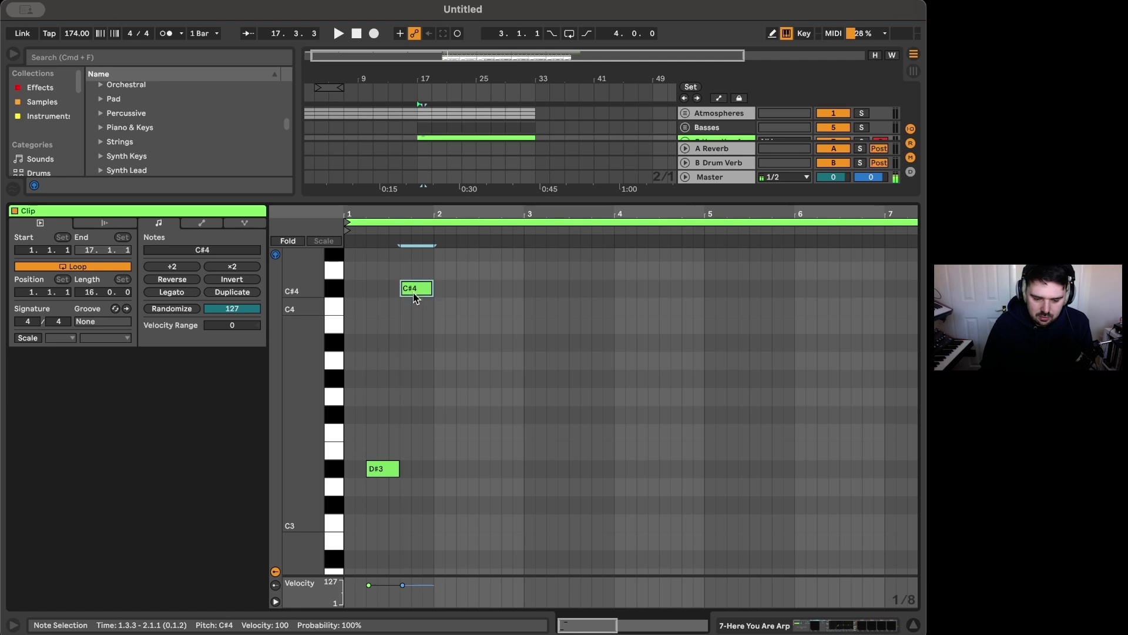
pyautogui.scroll(-2, 414, 312)
pyautogui.press('space')
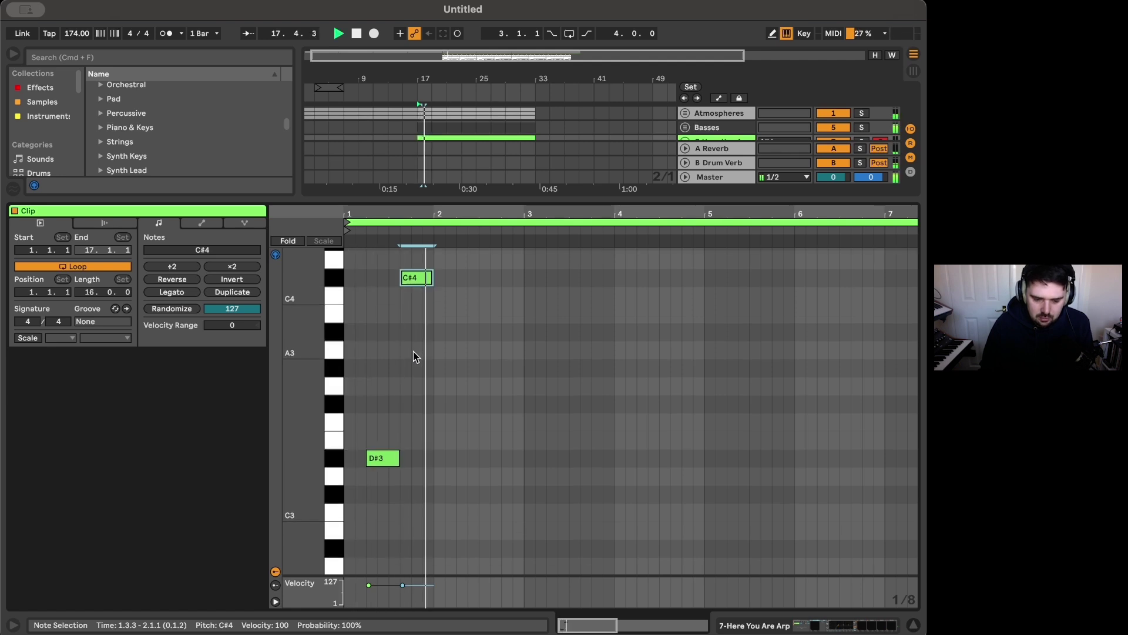
pyautogui.scroll(5, 413, 351)
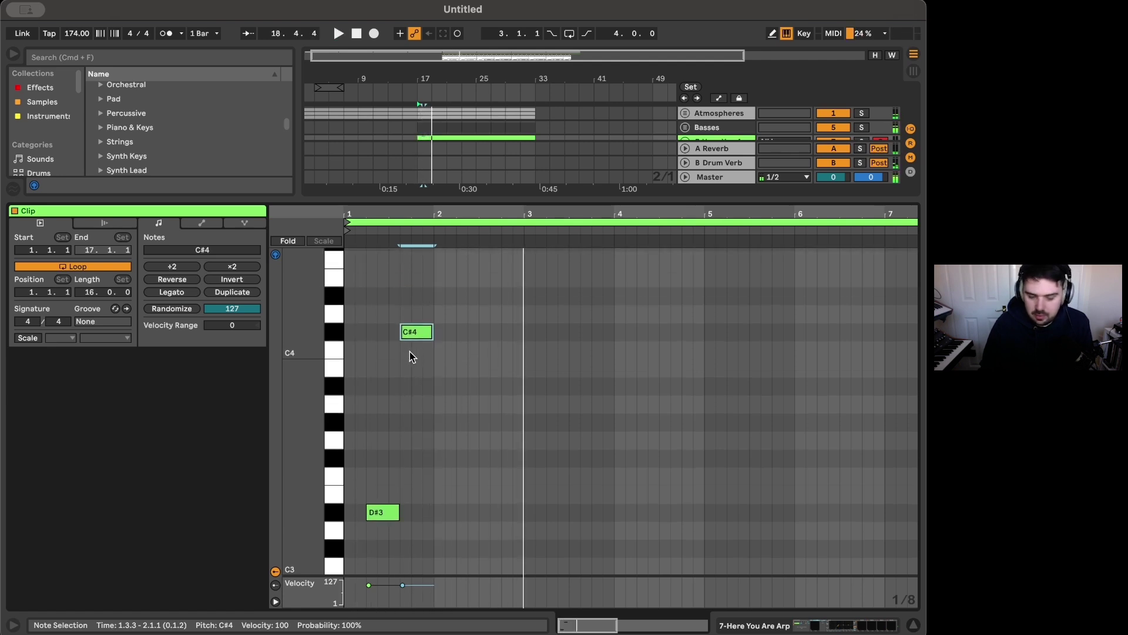
# Step: Try lowering the second note to A#3 and then G#3, and play back the phrase
pyautogui.moveTo(411, 331); pyautogui.dragTo(413, 386)
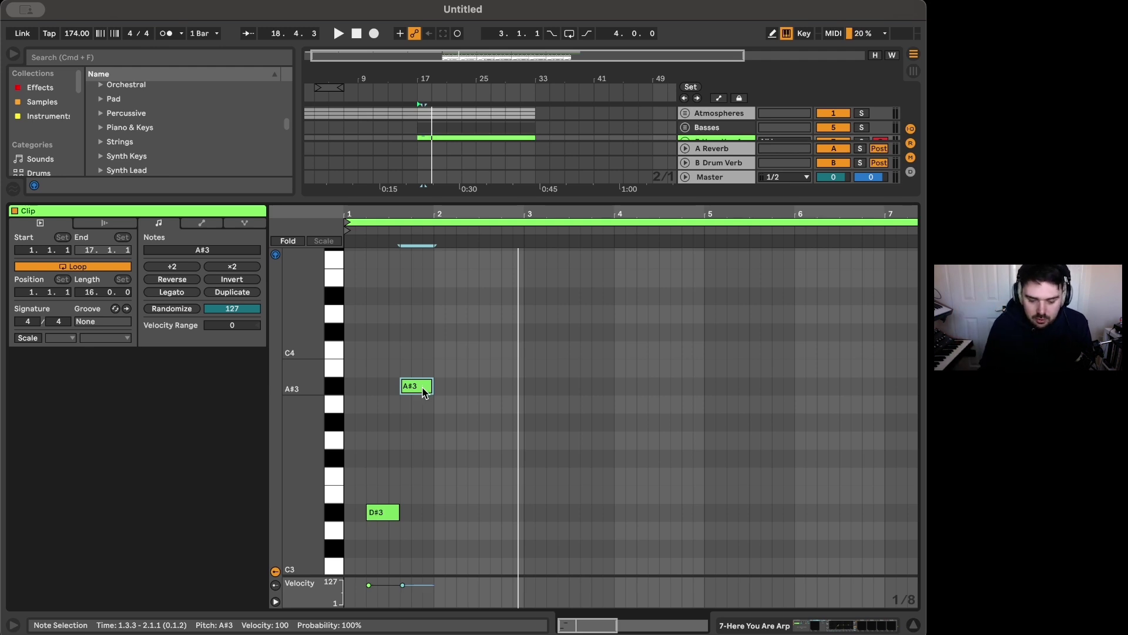
pyautogui.moveTo(424, 392); pyautogui.dragTo(428, 426)
pyautogui.press('space')
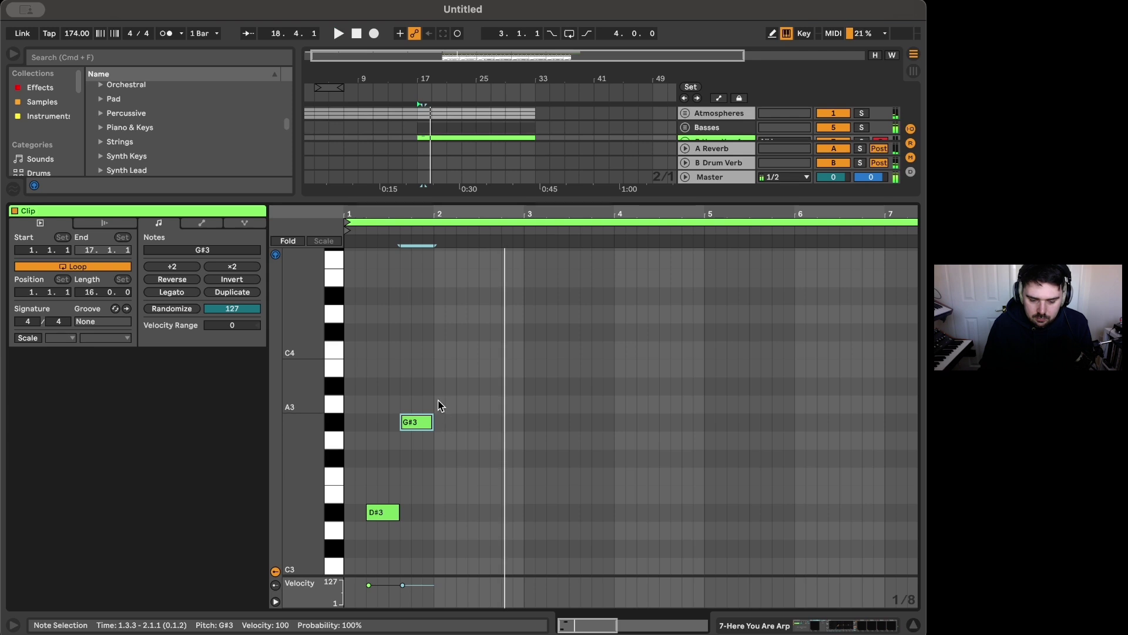
# Step: Extend the phrase with two more G#3 notes from 2.1.1 and an A#3 note from 2.4.1 to 3.1.1, and play it back
pyautogui.doubleClick(441, 380)
pyautogui.moveTo(441, 381); pyautogui.dragTo(517, 389)
pyautogui.press('super+d')
pyautogui.press('super+d')
pyautogui.press('space')
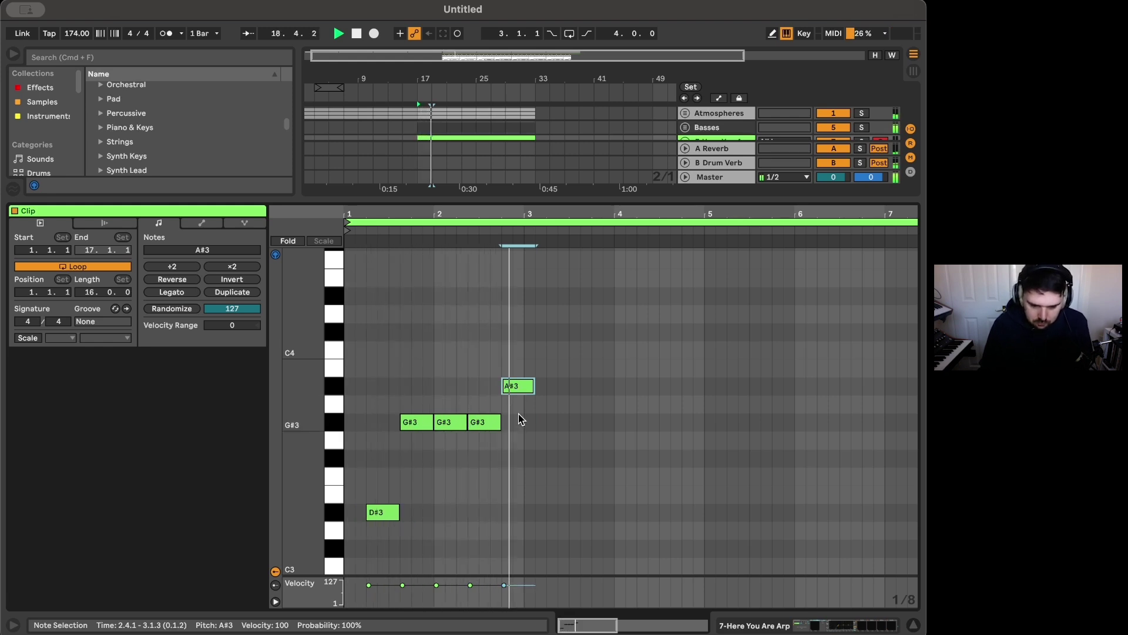
pyautogui.moveTo(534, 385); pyautogui.dragTo(524, 386)
pyautogui.press('space')
pyautogui.hscroll(2, 482, 469)
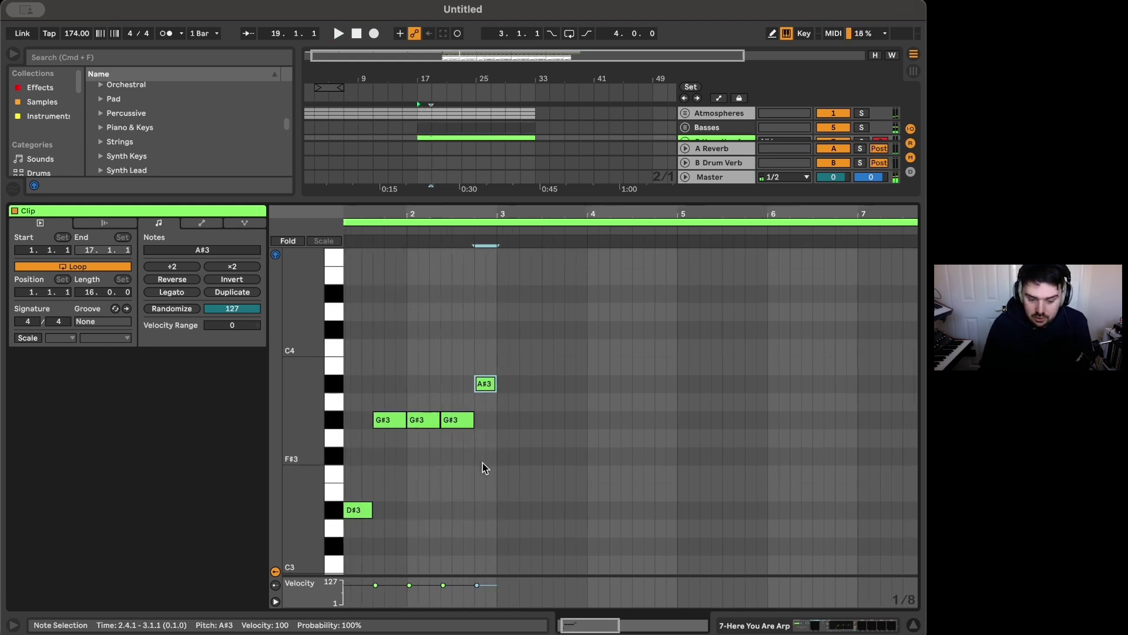
pyautogui.hscroll(-2, 479, 464)
pyautogui.press('space')
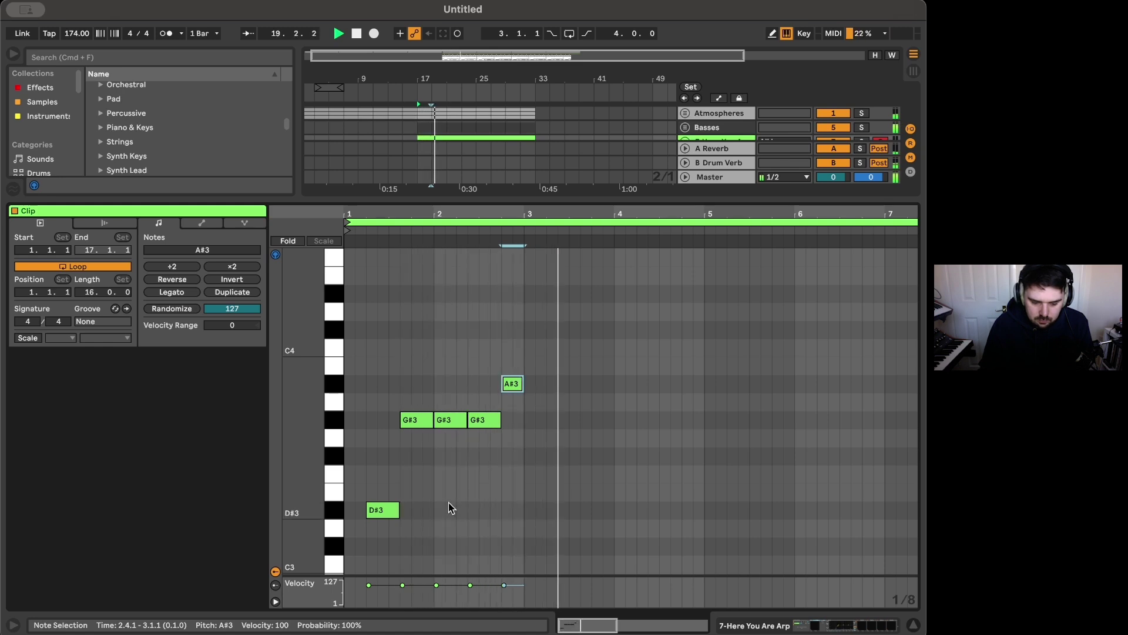
# Step: Delete the notes from 2.1.1 onward, raise the second note to C#4, and play back the phrase
pyautogui.press('space')
pyautogui.moveTo(462, 348); pyautogui.dragTo(513, 481)
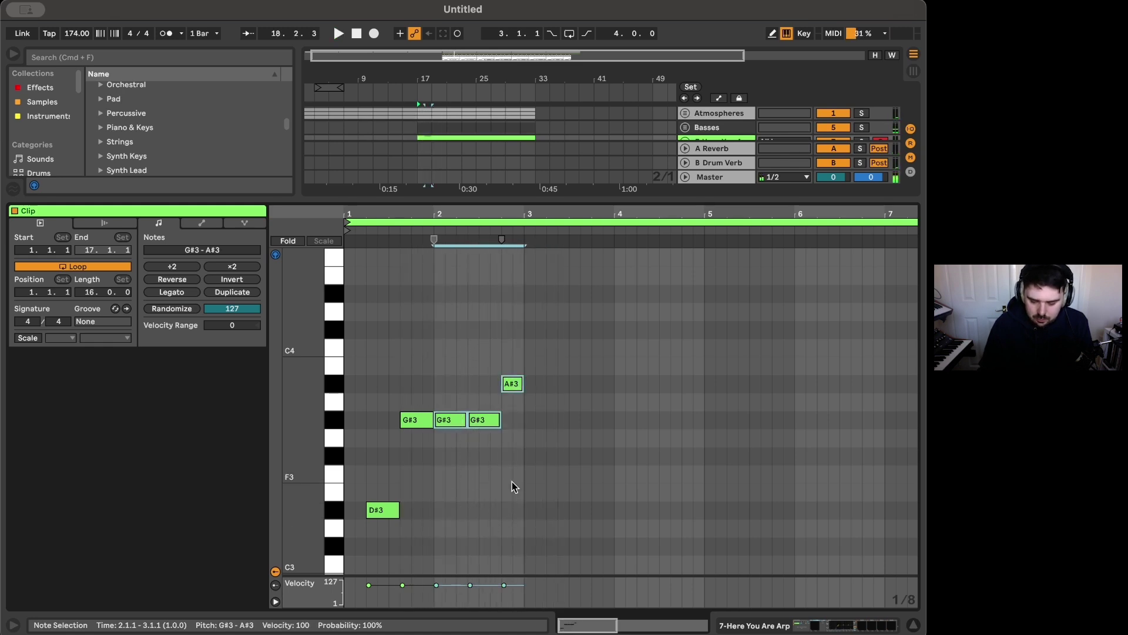
pyautogui.press('BackSpace')
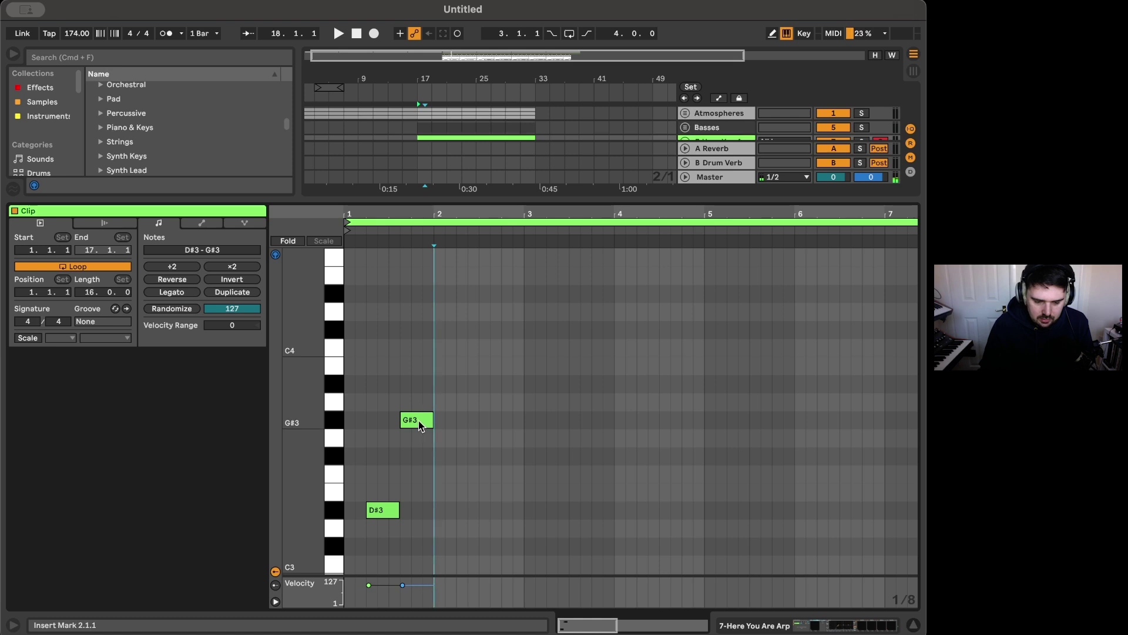
pyautogui.moveTo(421, 426); pyautogui.dragTo(423, 336)
pyautogui.press('space')
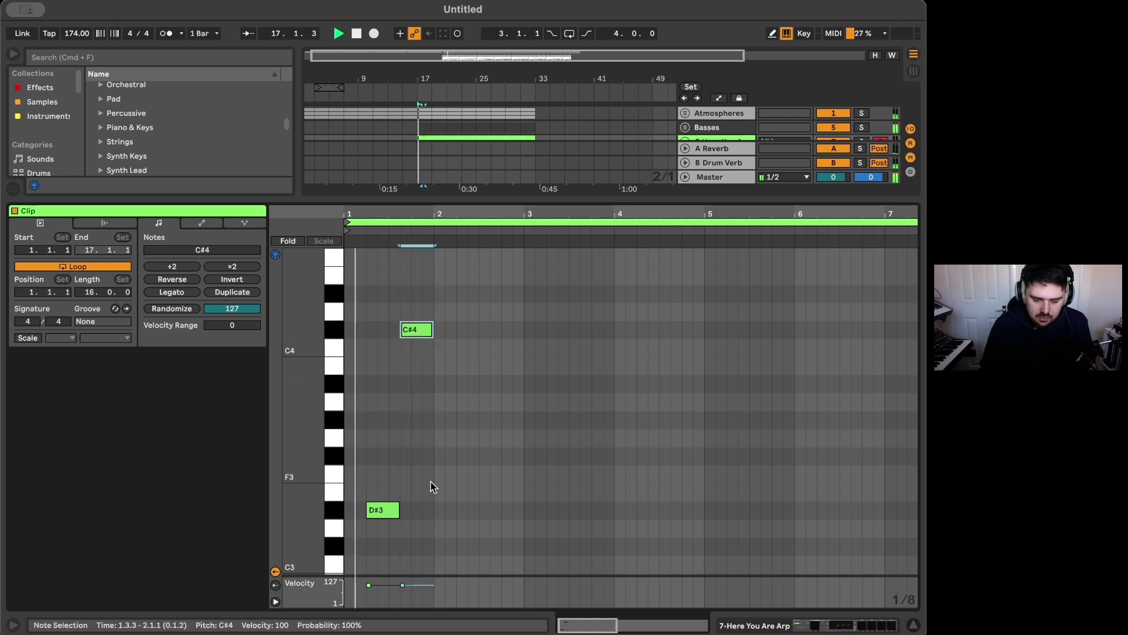
pyautogui.press('space')
# Step: Add G#3 at 2.1.1, A#3 at 2.2.3 and C#3 from 2.4.1 to 3.1.1, and play back the phrase
pyautogui.press('b')
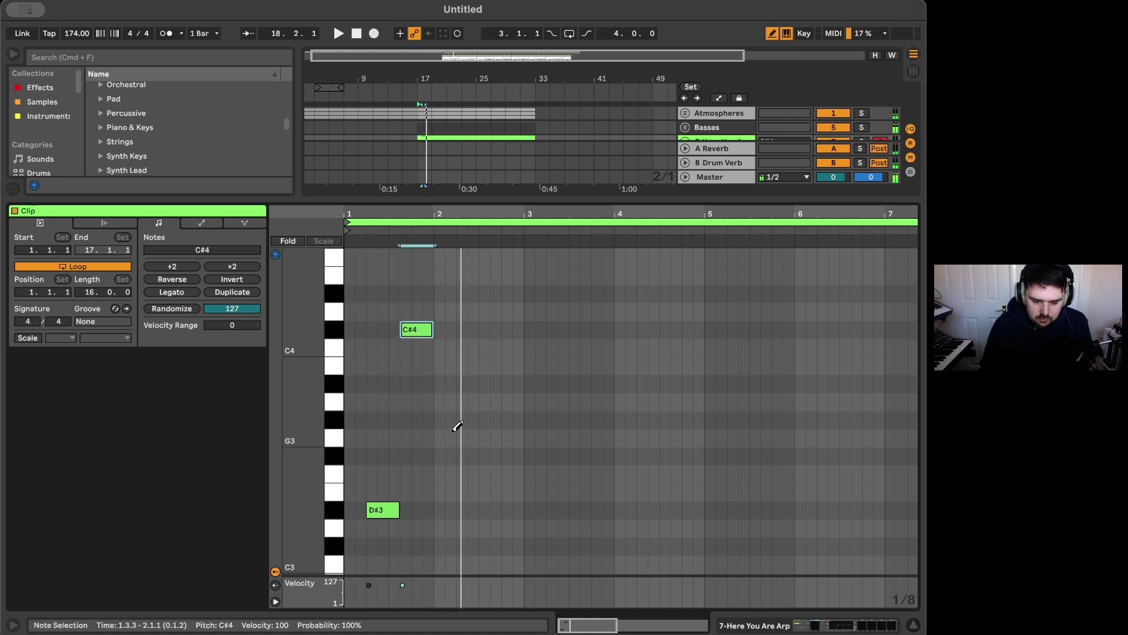
pyautogui.press('b')
pyautogui.doubleClick(442, 420)
pyautogui.doubleClick(480, 420)
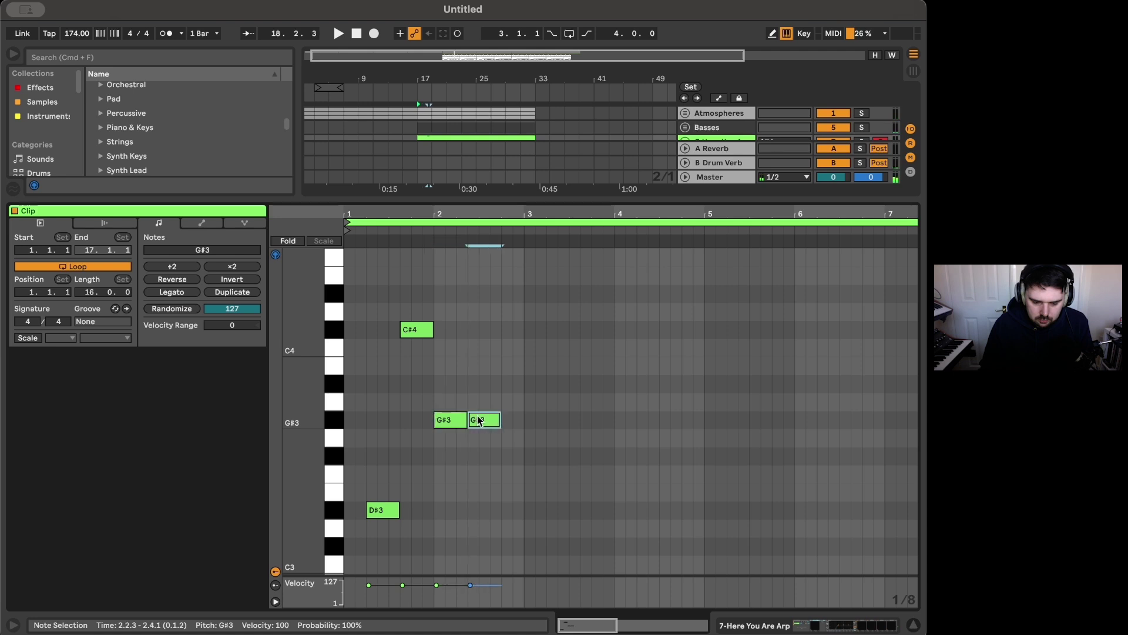
pyautogui.press('super+d')
pyautogui.moveTo(481, 421); pyautogui.dragTo(509, 546)
pyautogui.press('space')
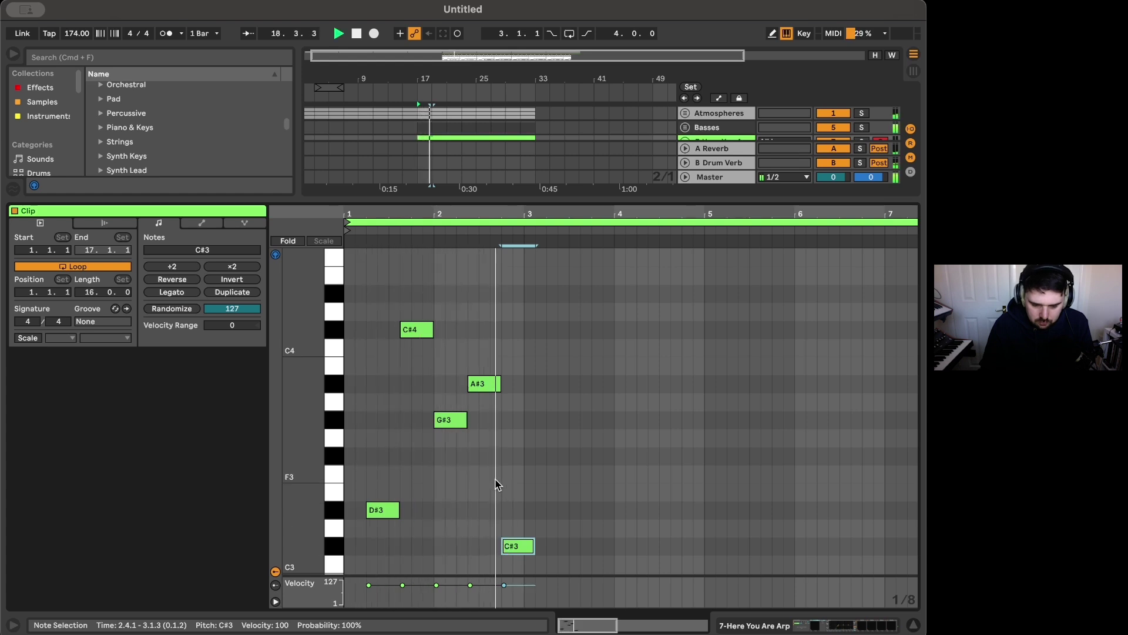
pyautogui.moveTo(535, 546); pyautogui.dragTo(523, 546)
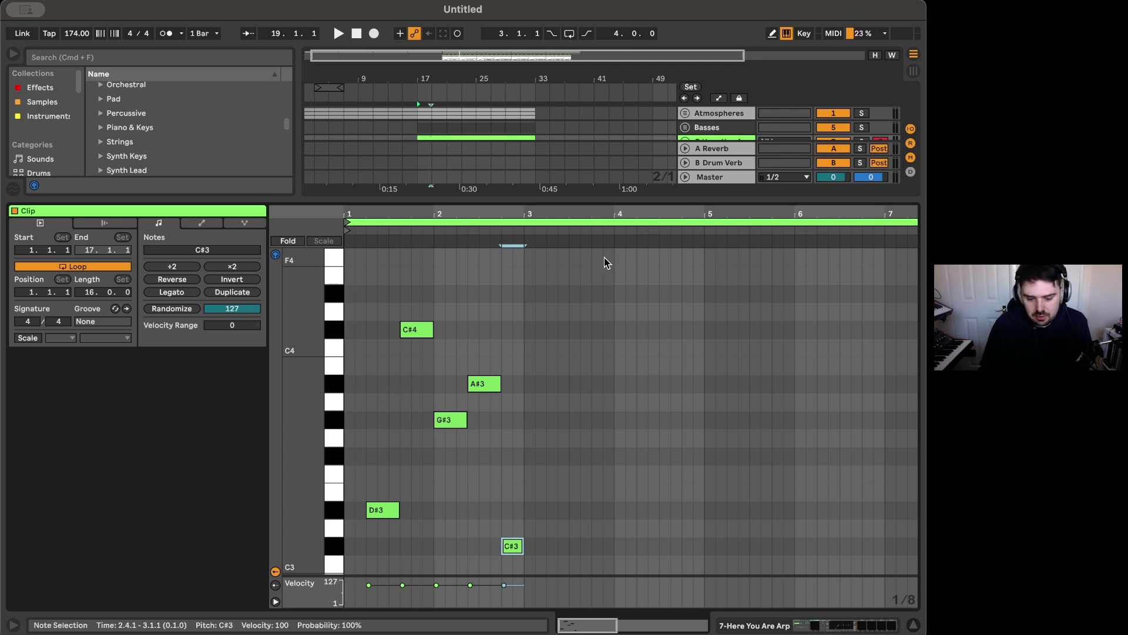
pyautogui.press('space')
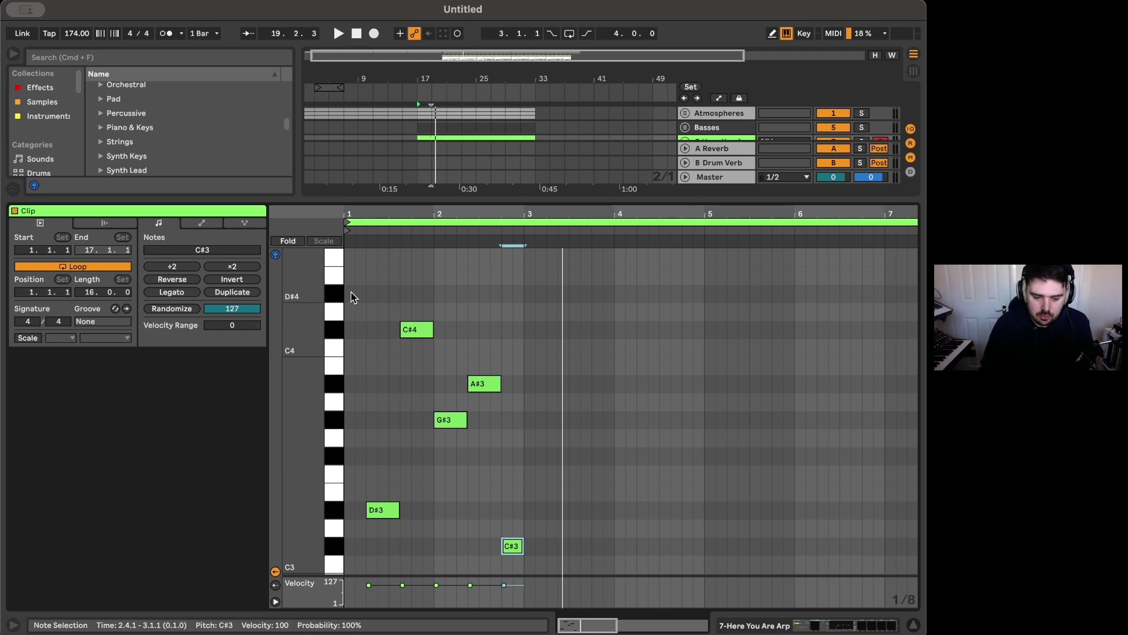
# Step: Duplicate the two-bar phrase three times so that it repeats up to 9.1.1, and play back the repeats
pyautogui.press('space')
pyautogui.moveTo(351, 291); pyautogui.dragTo(521, 569)
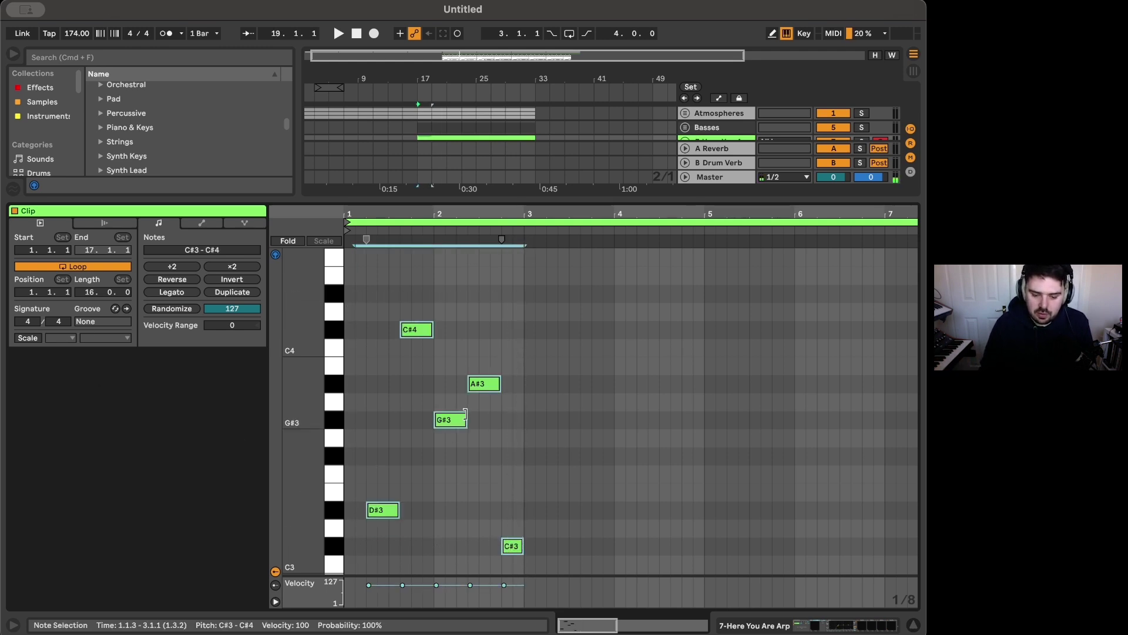
pyautogui.press('super+d')
pyautogui.press('Right')
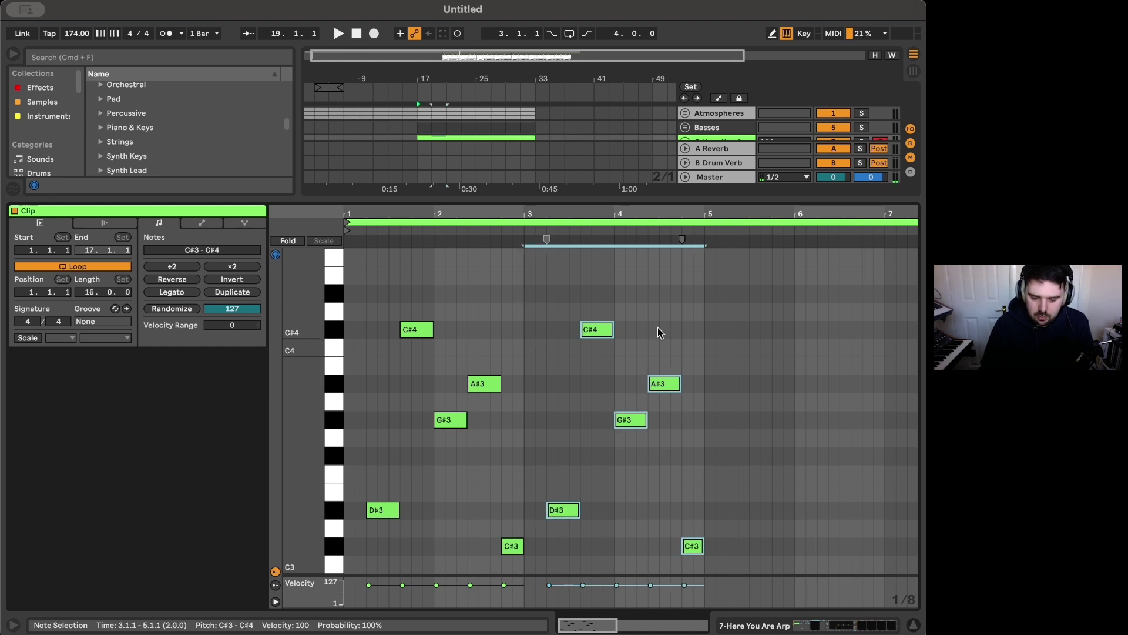
pyautogui.press('super+d')
pyautogui.press('-')
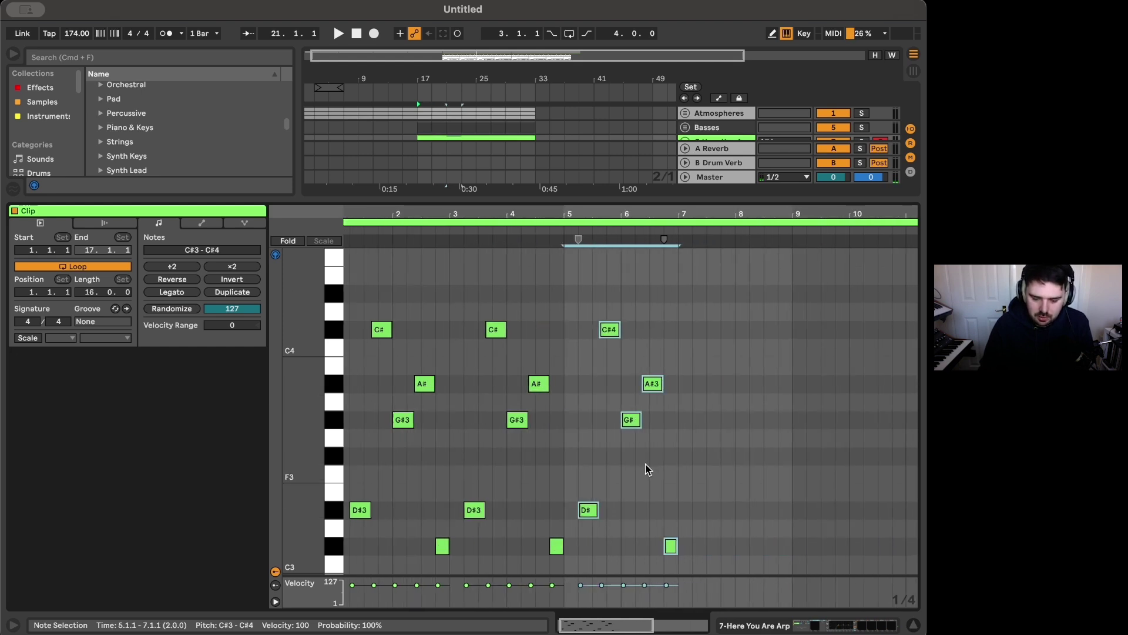
pyautogui.press('space')
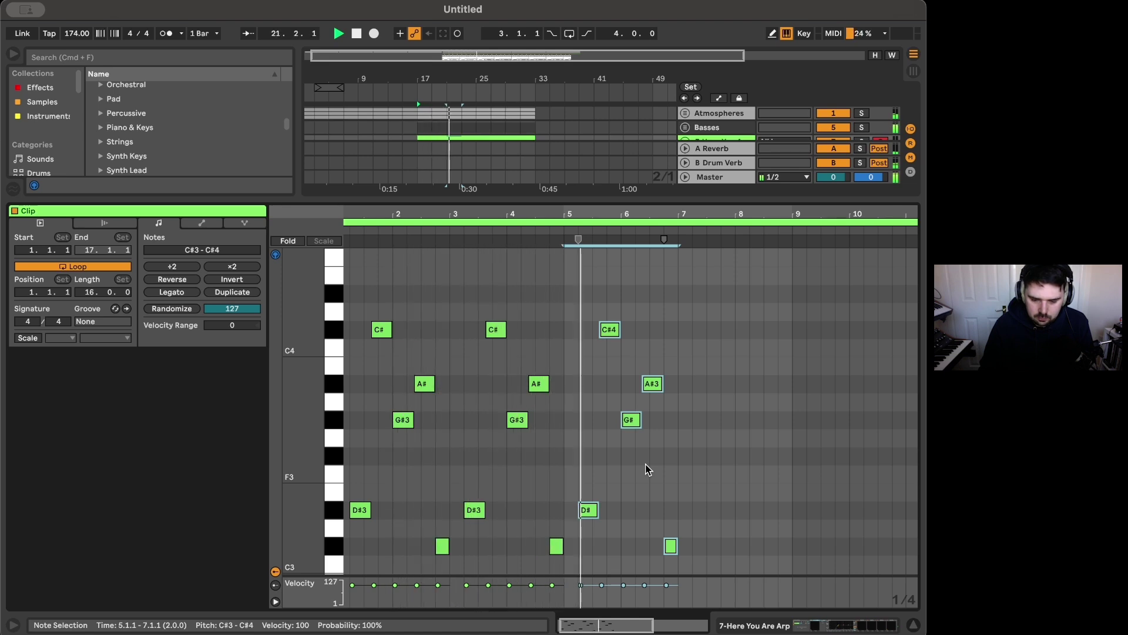
pyautogui.press('super+d')
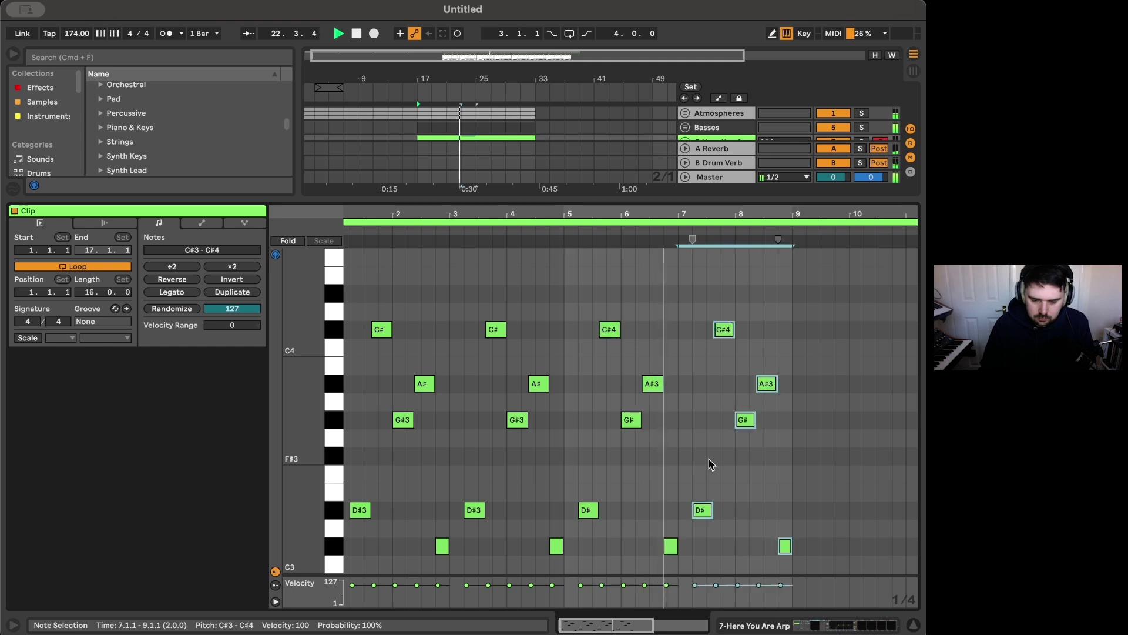
pyautogui.scroll(3, 743, 471)
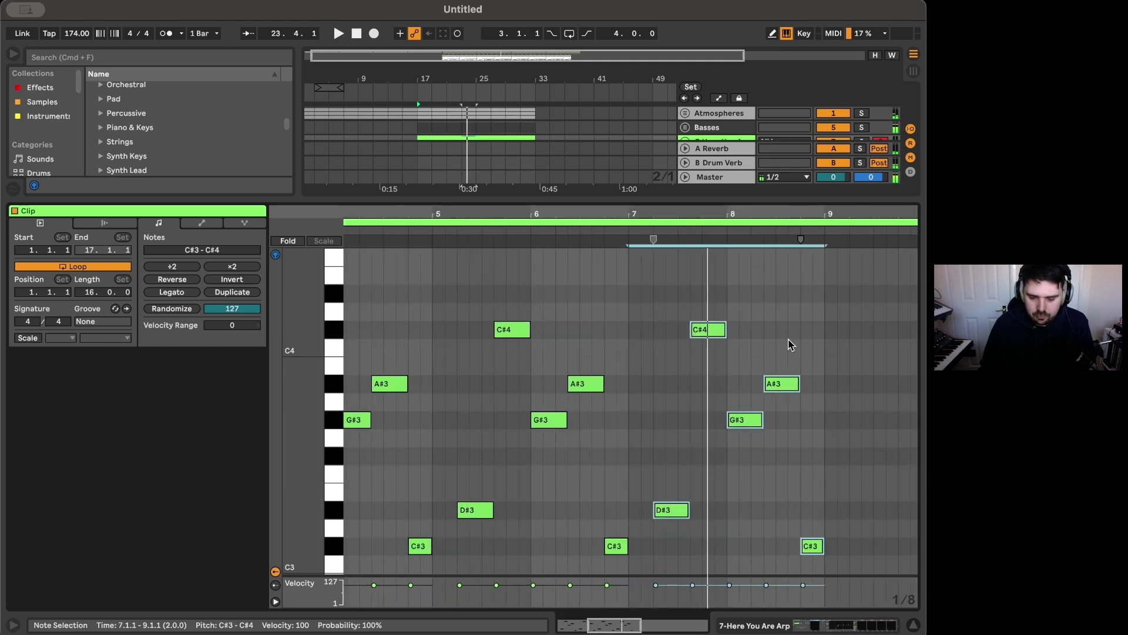
pyautogui.click(674, 445)
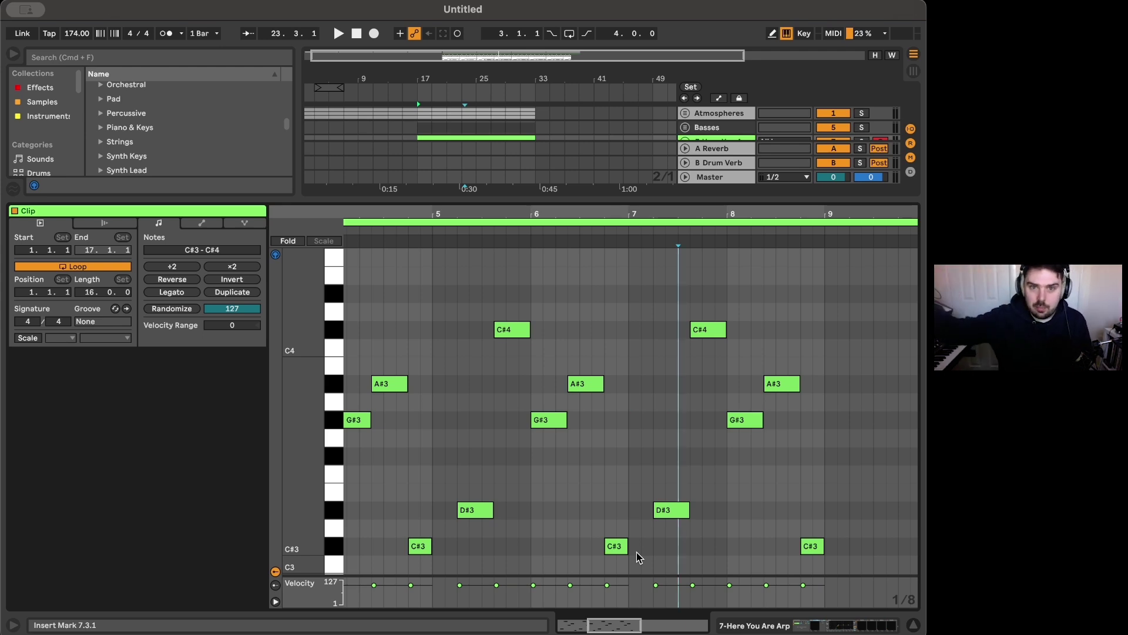
# Step: Examine the first two repeats of the phrase and play back the last repeat in bars 7 and 8
pyautogui.hscroll(-5, 632, 538)
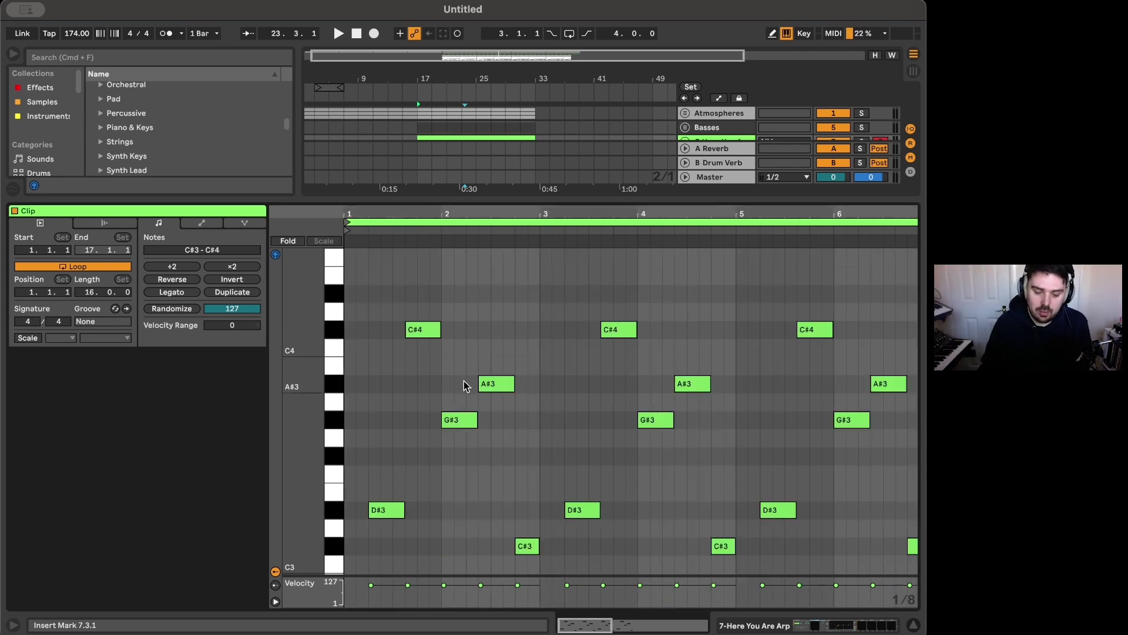
pyautogui.scroll(-3, 464, 381)
pyautogui.moveTo(367, 304); pyautogui.dragTo(452, 556)
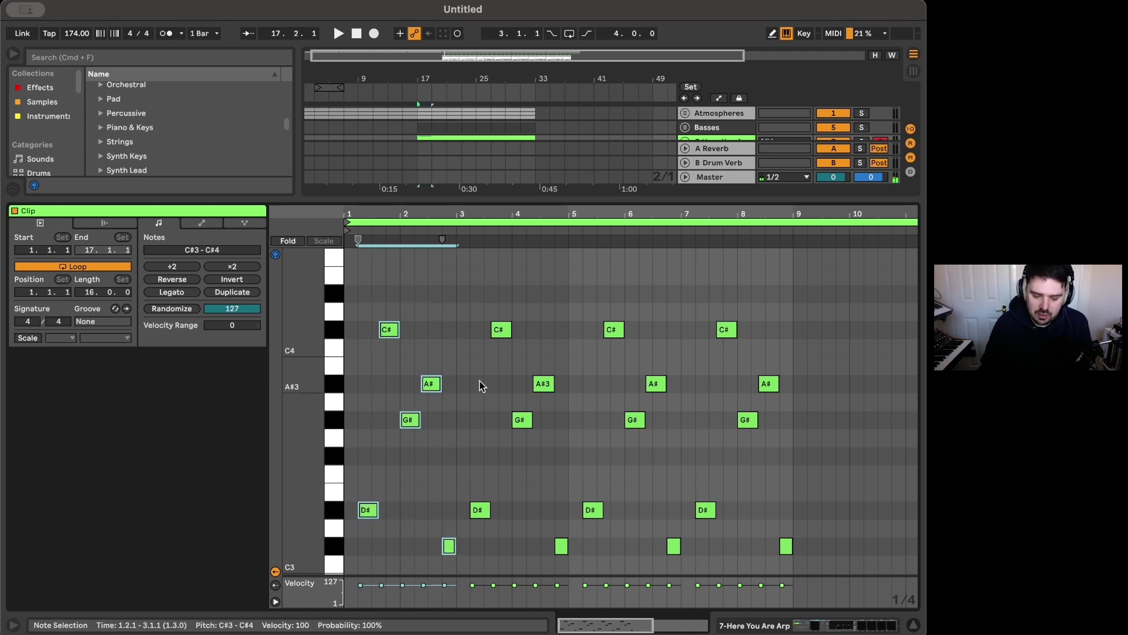
pyautogui.moveTo(467, 301); pyautogui.dragTo(568, 541)
pyautogui.click(568, 541)
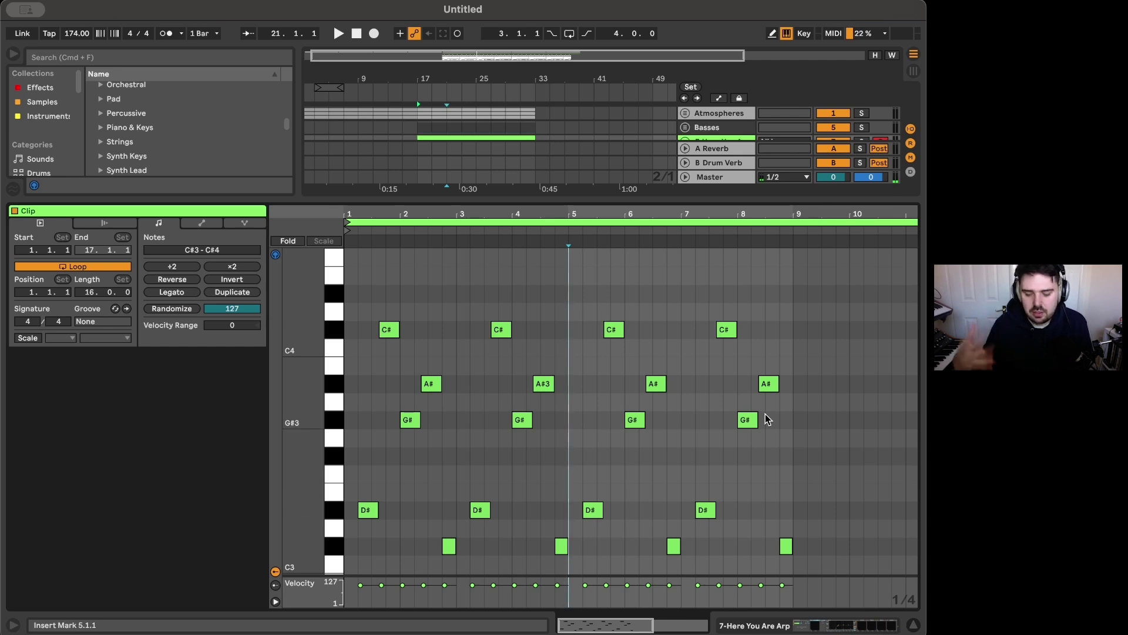
pyautogui.scroll(3, 765, 413)
pyautogui.click(601, 236)
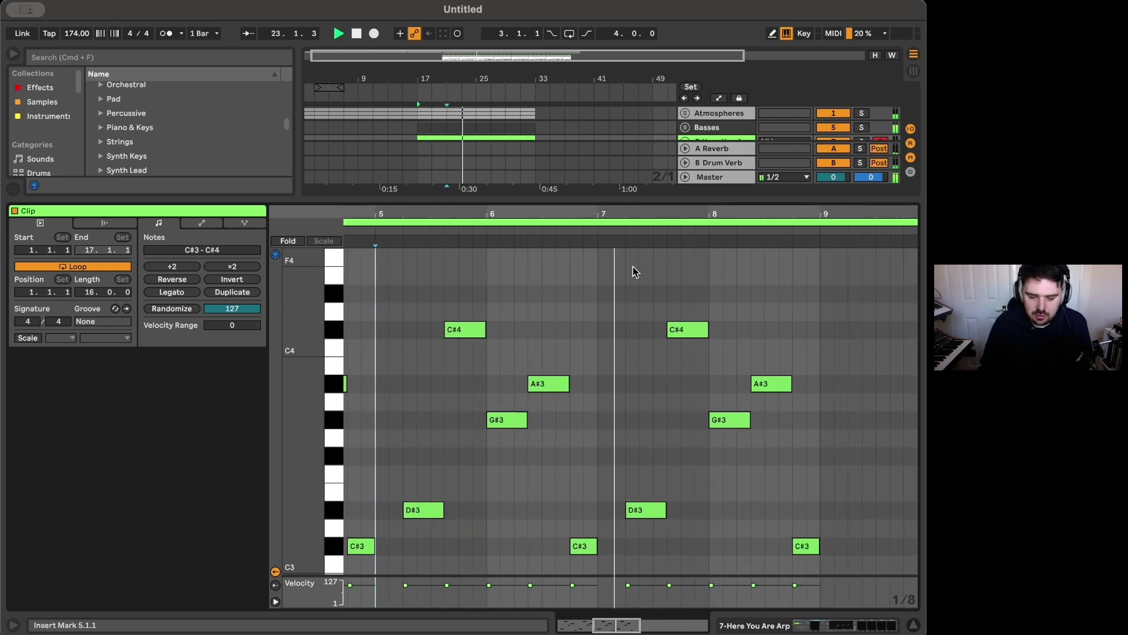
pyautogui.click(764, 439)
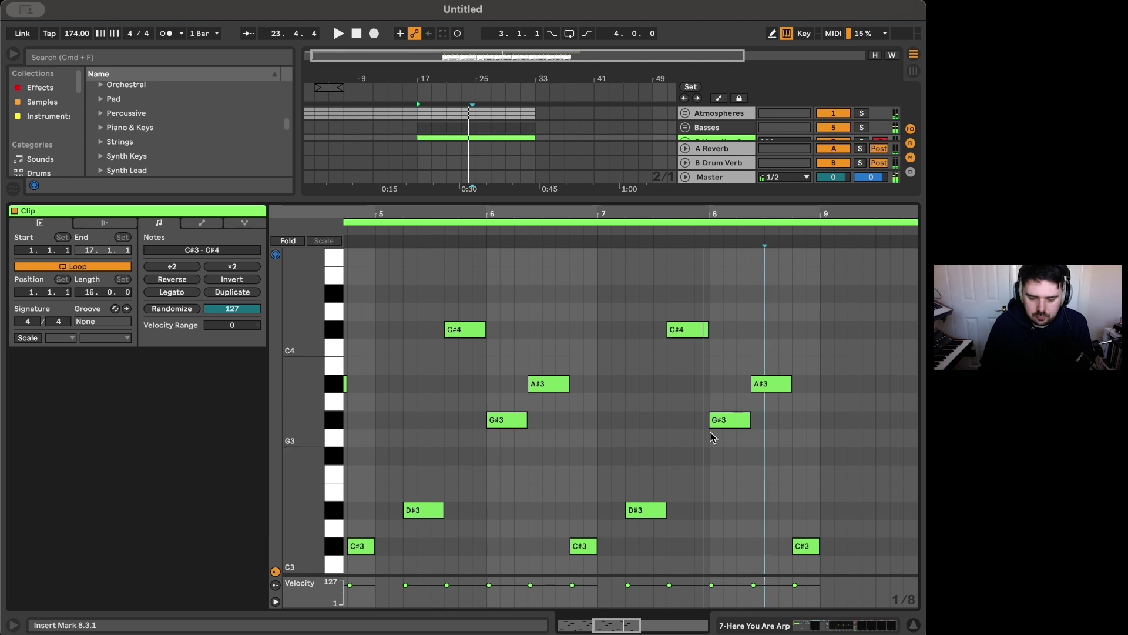
# Step: Vary the ending in bar 8 with A#3 at 8.1.1, B3 at 8.2.3 and F#3 at 8.4.1, and play it back
pyautogui.moveTo(723, 419); pyautogui.dragTo(783, 378)
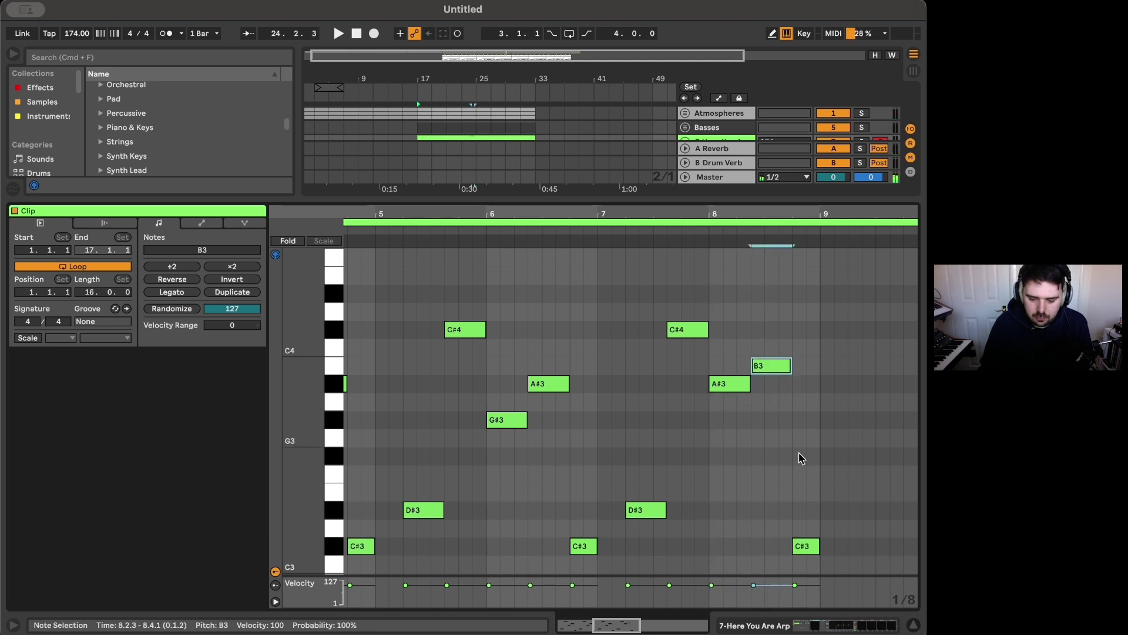
pyautogui.moveTo(806, 552); pyautogui.dragTo(806, 458)
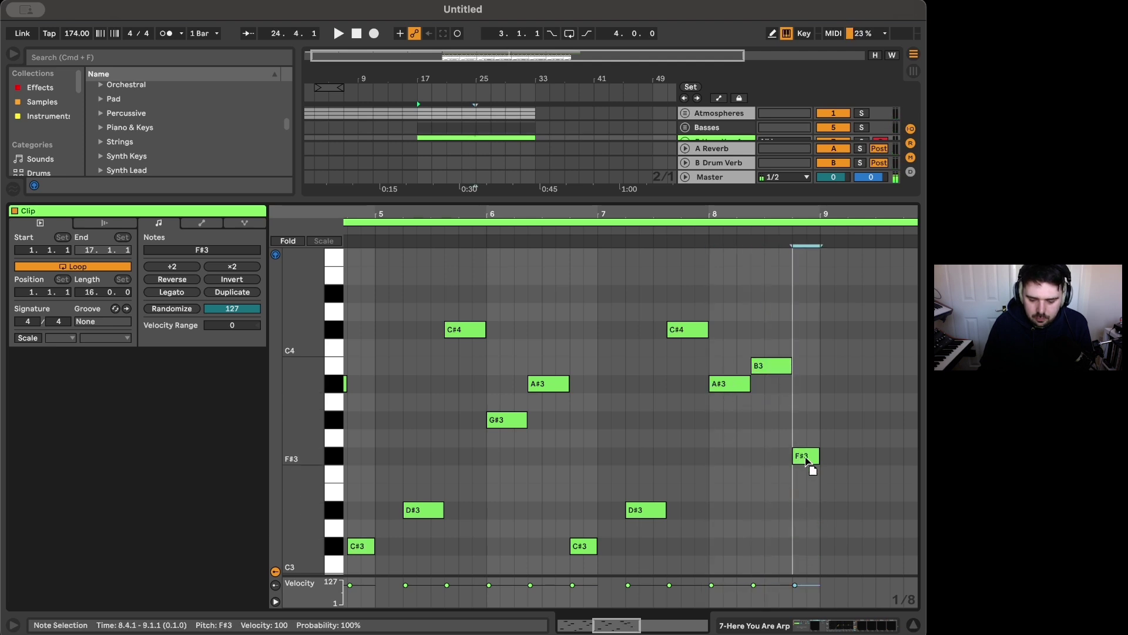
pyautogui.scroll(-3, 723, 352)
pyautogui.click(617, 234)
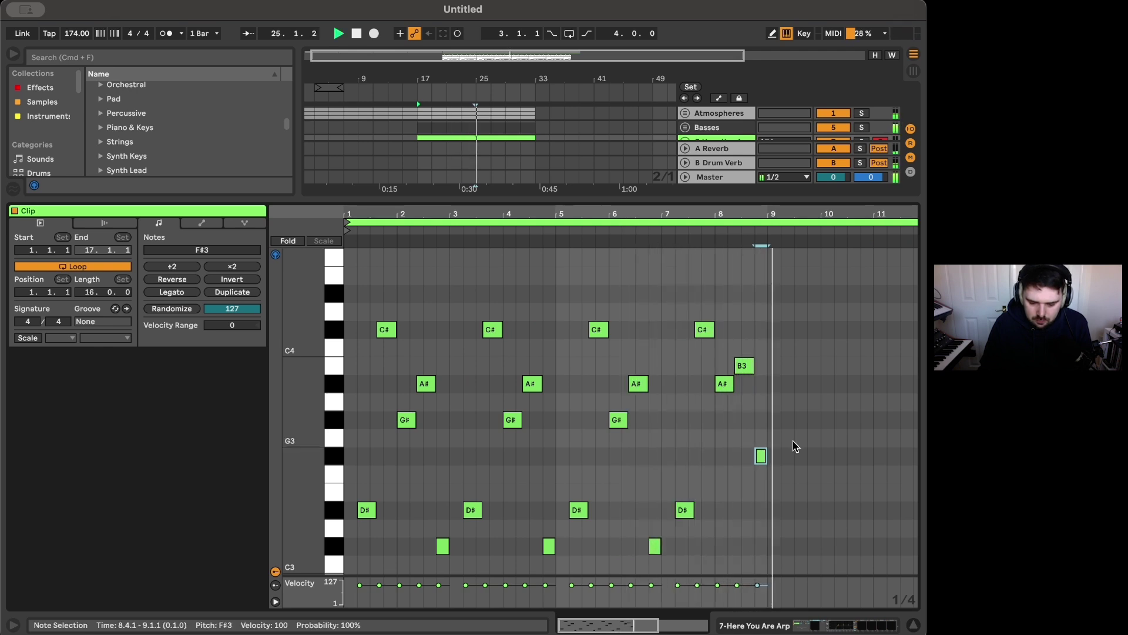
pyautogui.press('space')
# Step: Duplicate all notes of the eight-bar melody into the second half of the clip, from 9.1.1 to 17.1.1
pyautogui.moveTo(768, 557); pyautogui.dragTo(672, 466)
pyautogui.press('super+a')
pyautogui.scroll(-3, 481, 297)
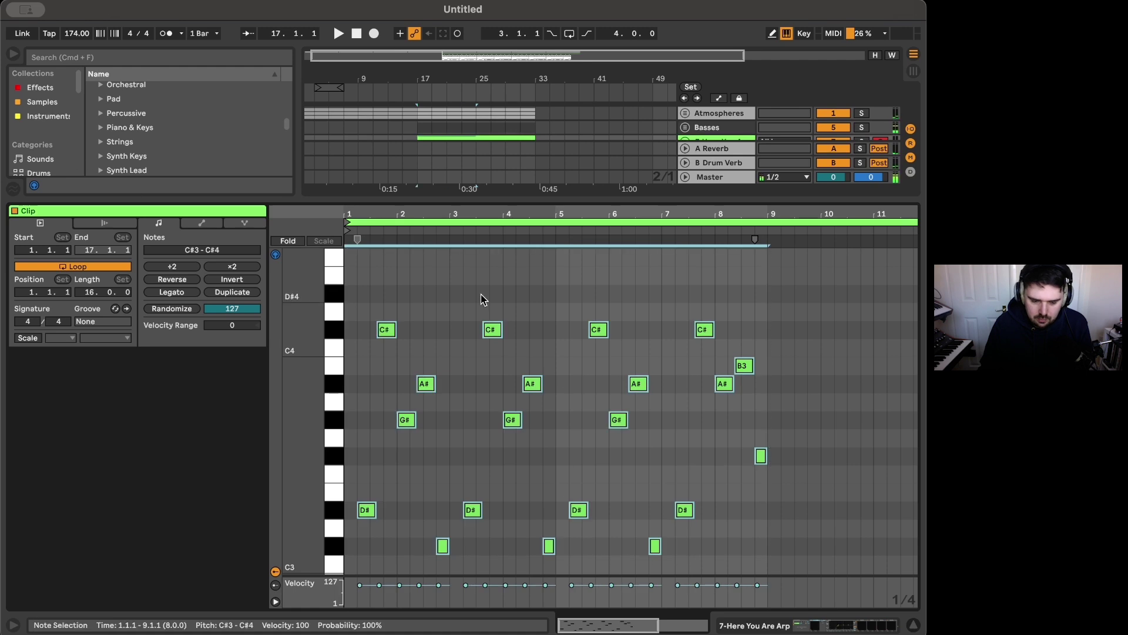
pyautogui.press('super+d')
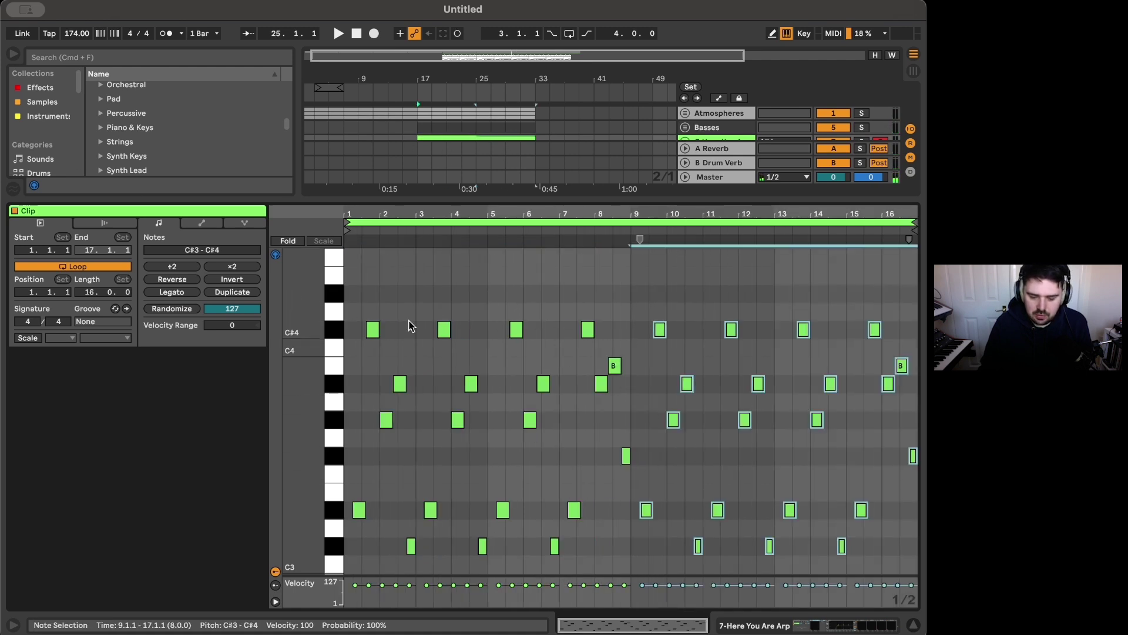
pyautogui.scroll(3, 594, 421)
pyautogui.scroll(-2, 594, 422)
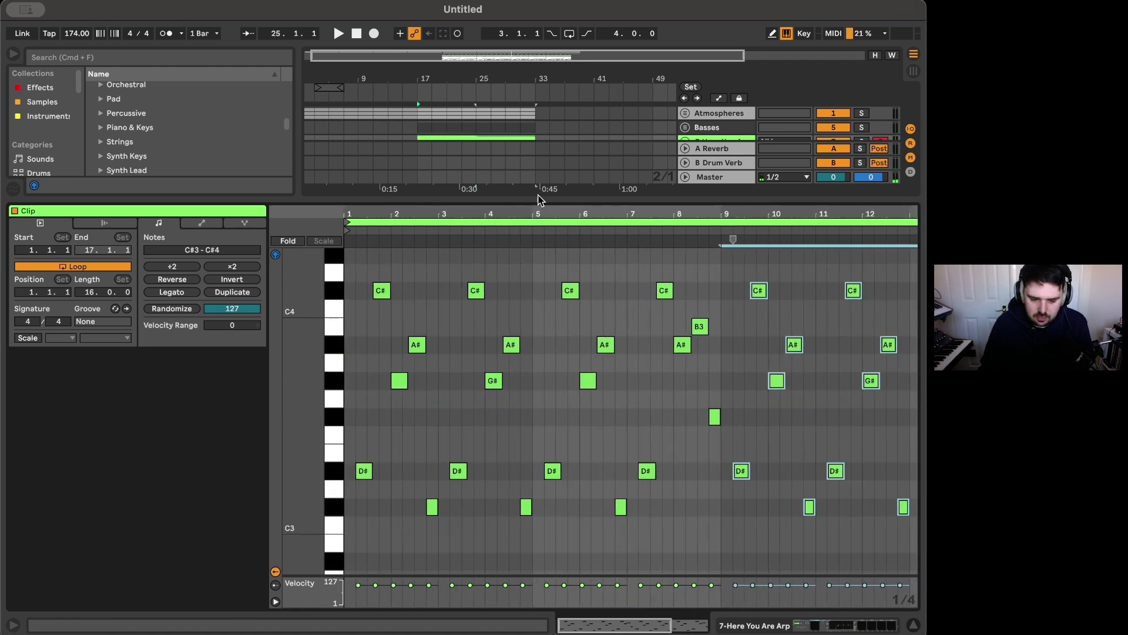
# Step: Play back the arrangement from bar 15 and reopen the arp clip to follow its notes around bar 8
pyautogui.click(403, 126)
pyautogui.click(872, 624)
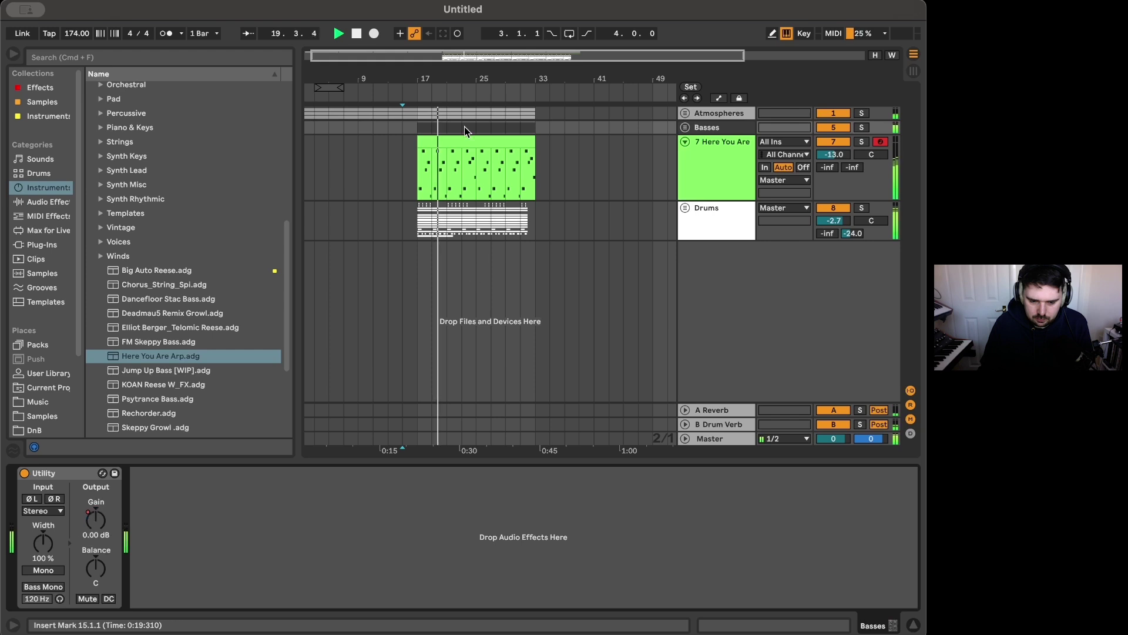
pyautogui.doubleClick(509, 170)
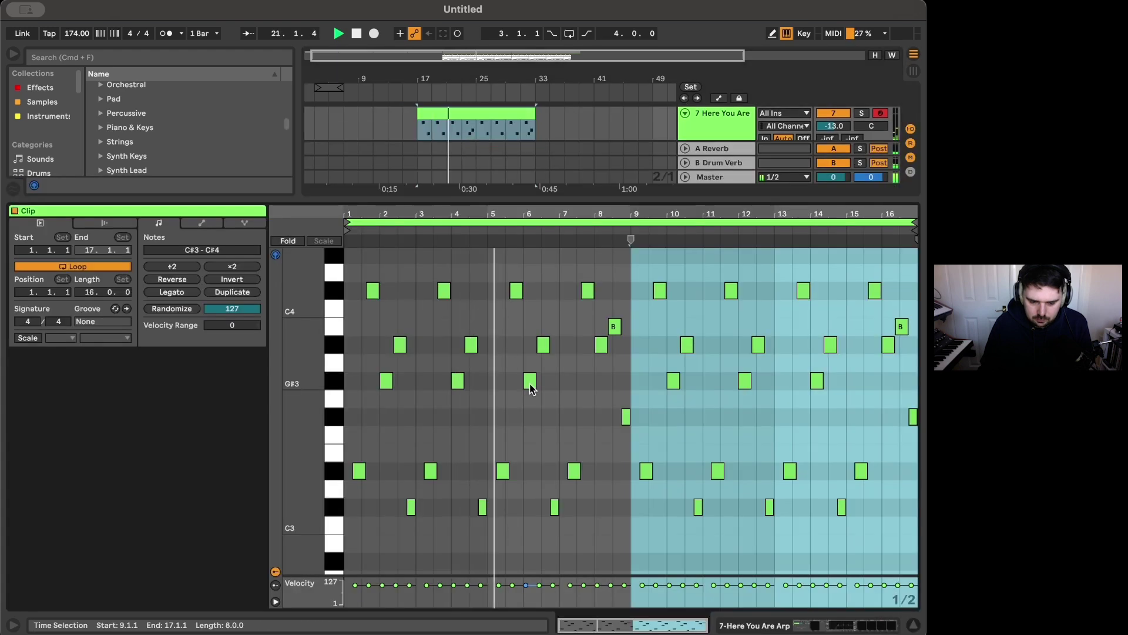
pyautogui.moveTo(314, 396)
pyautogui.mouseDown()
pyautogui.moveTo(286, 396)
pyautogui.moveTo(330, 396)
pyautogui.moveTo(311, 396)
pyautogui.mouseUp()
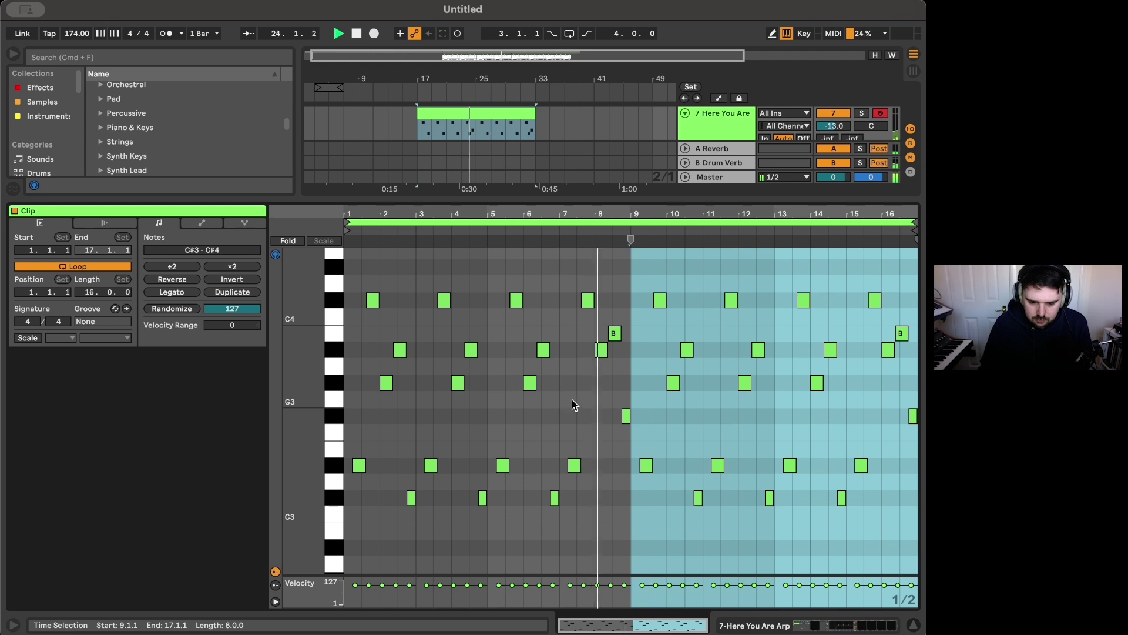
pyautogui.scroll(3, 604, 394)
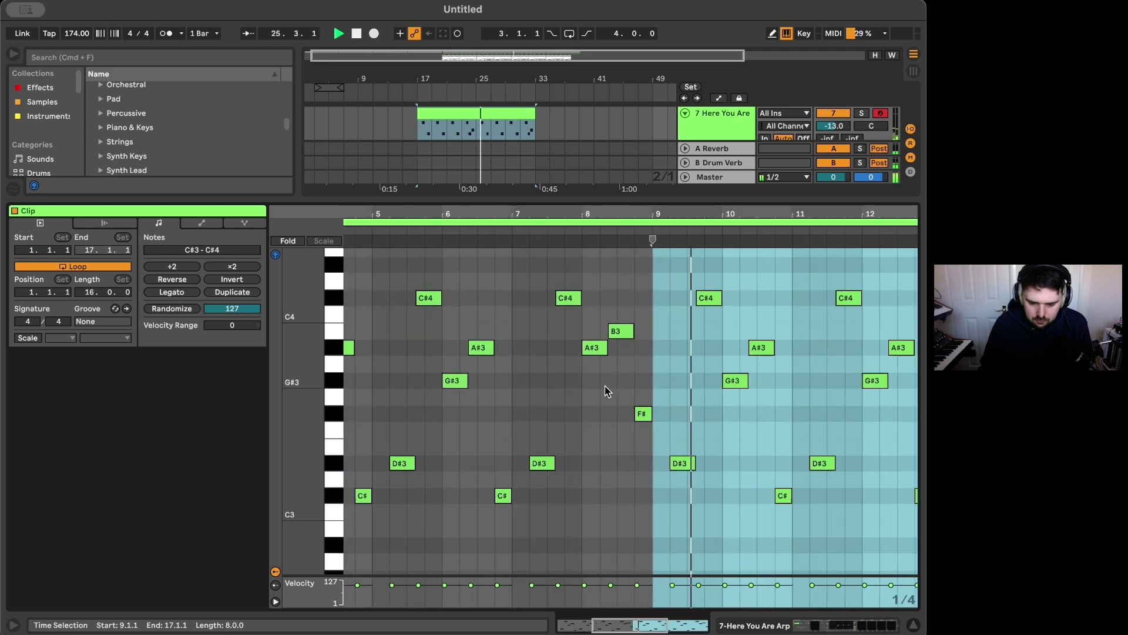
pyautogui.press('space')
# Step: Try B3 at 8.1.1, A#3 at 8.2.3 and G#3 at 8.4.1, and play back the ending
pyautogui.doubleClick(594, 331)
pyautogui.moveTo(626, 333); pyautogui.dragTo(627, 350)
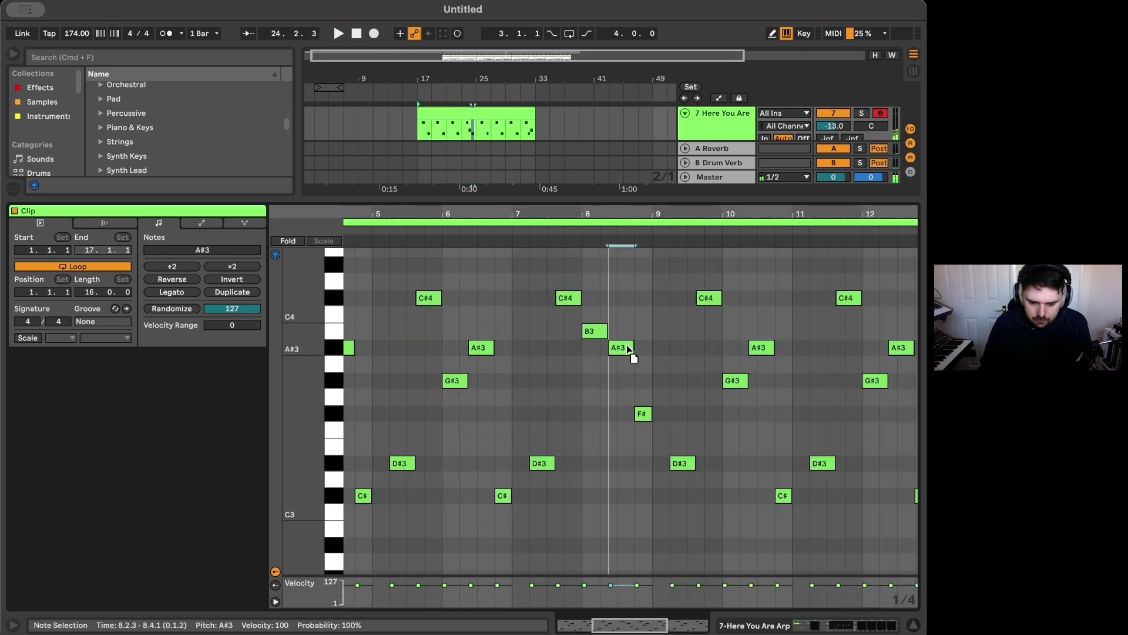
pyautogui.press('space')
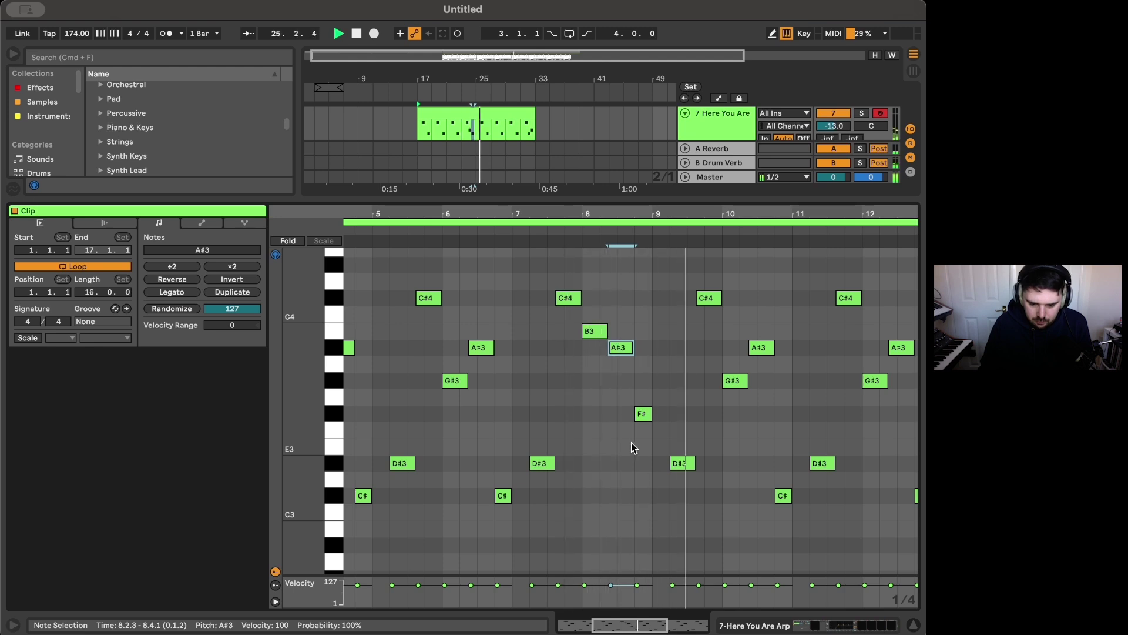
pyautogui.moveTo(643, 413); pyautogui.dragTo(643, 381)
pyautogui.press('space')
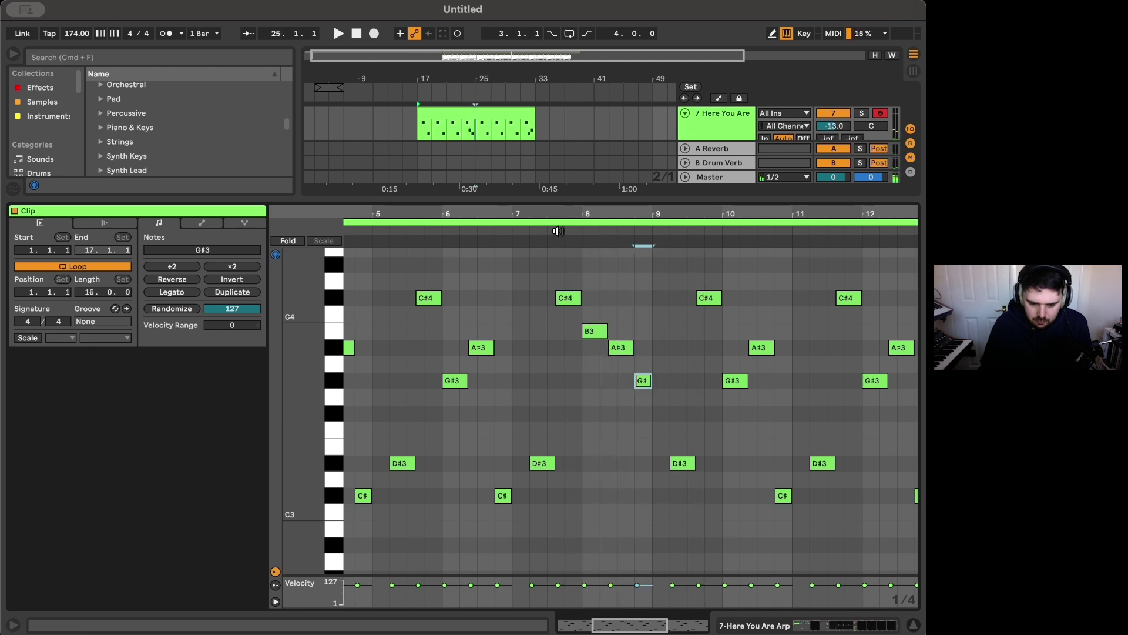
pyautogui.press('space')
pyautogui.scroll(-2, 556, 254)
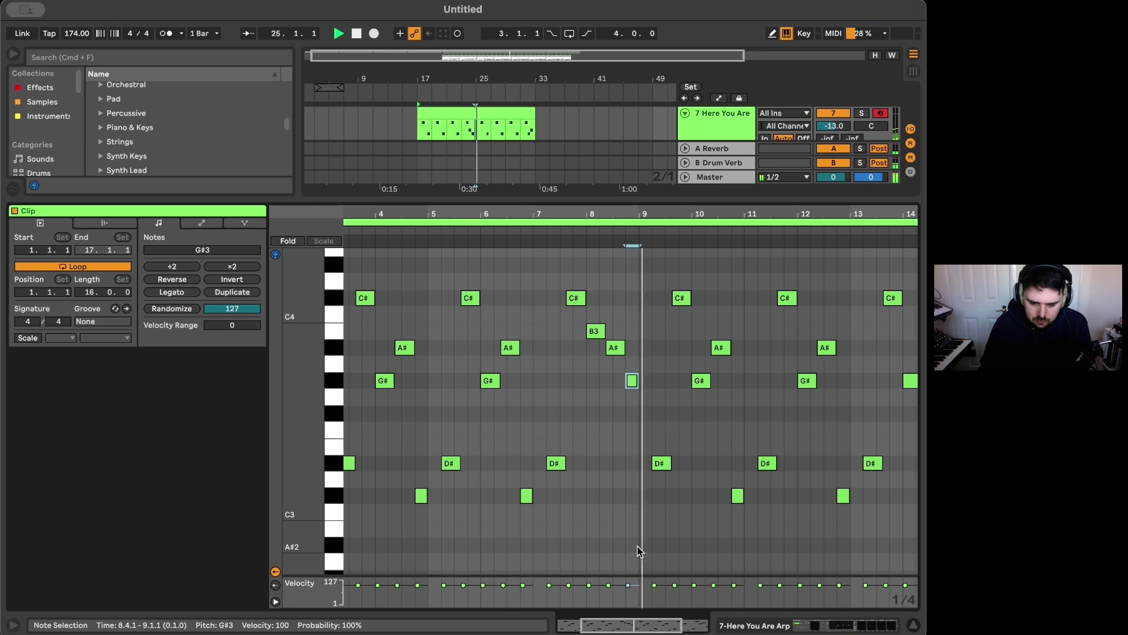
# Step: Try lowering the note at 8.4.1 to B2 and then C#3, and play back each version
pyautogui.moveTo(631, 383); pyautogui.dragTo(635, 532)
pyautogui.click(577, 221)
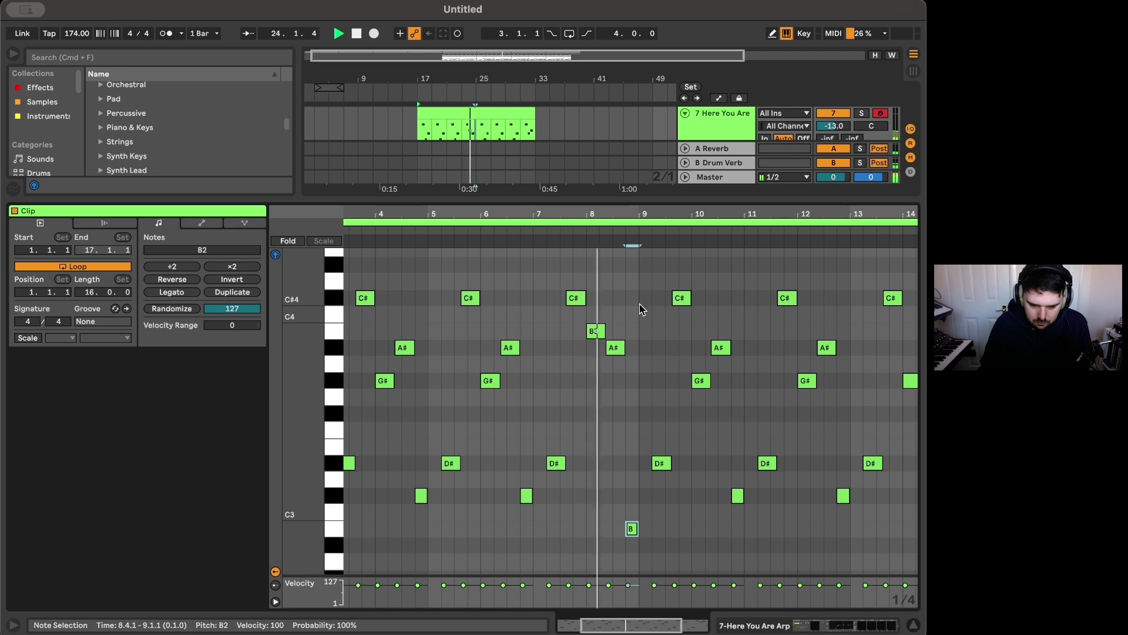
pyautogui.moveTo(633, 530); pyautogui.dragTo(634, 497)
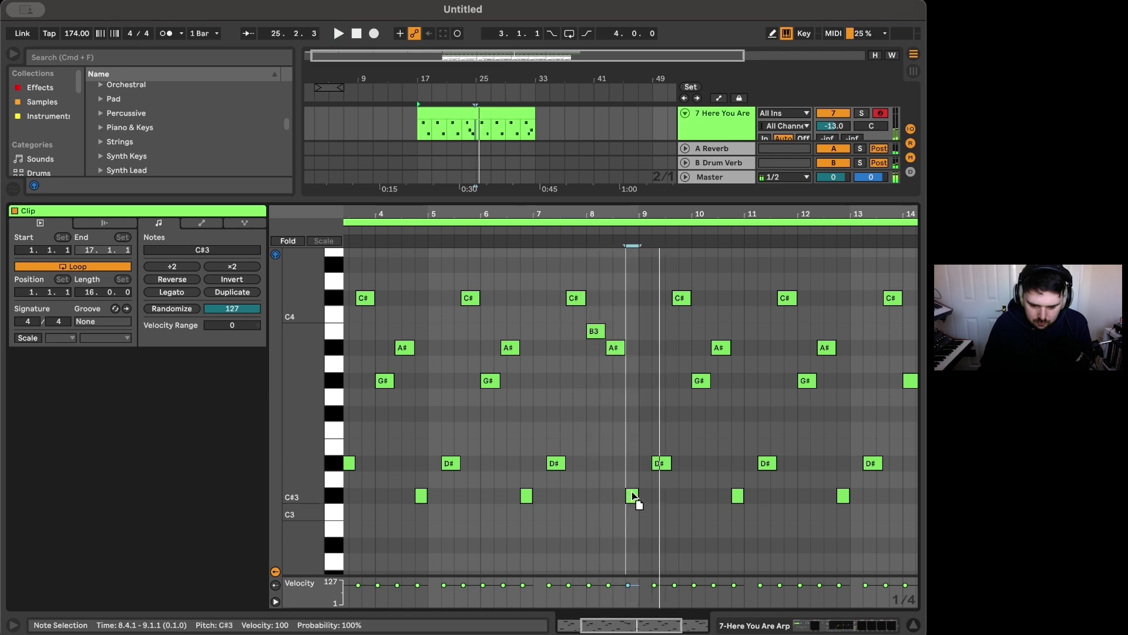
pyautogui.press('space')
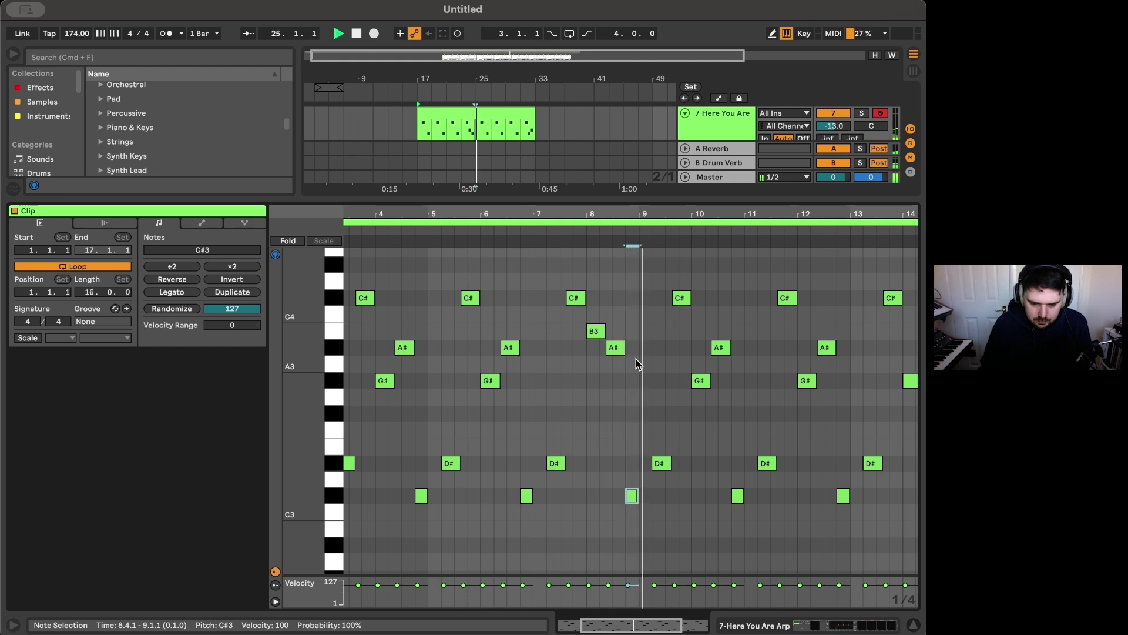
pyautogui.press('space')
# Step: Change the notes at 8.1.1 and 8.2.3 to F#3 and G#3, and play back the ending
pyautogui.moveTo(596, 332); pyautogui.dragTo(621, 415)
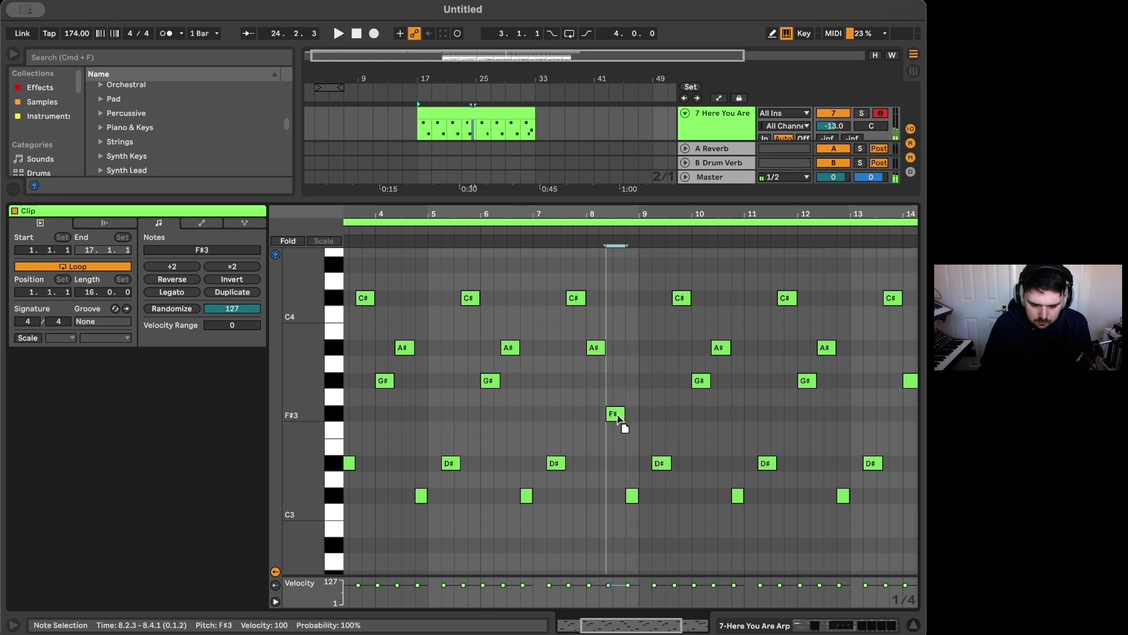
pyautogui.moveTo(595, 349); pyautogui.dragTo(617, 388)
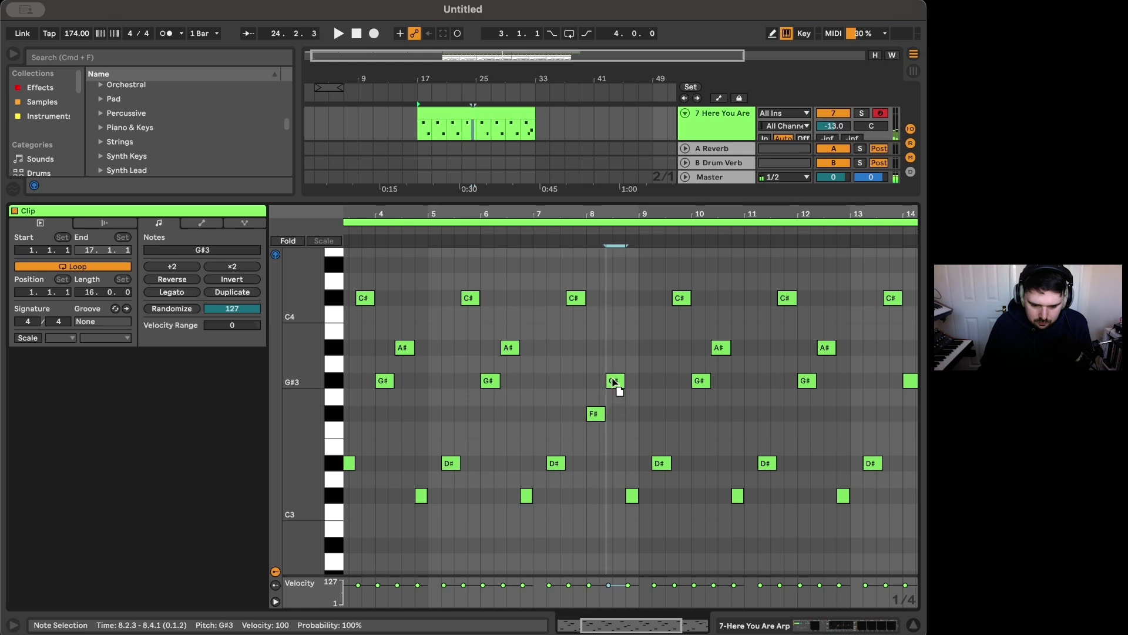
pyautogui.click(572, 233)
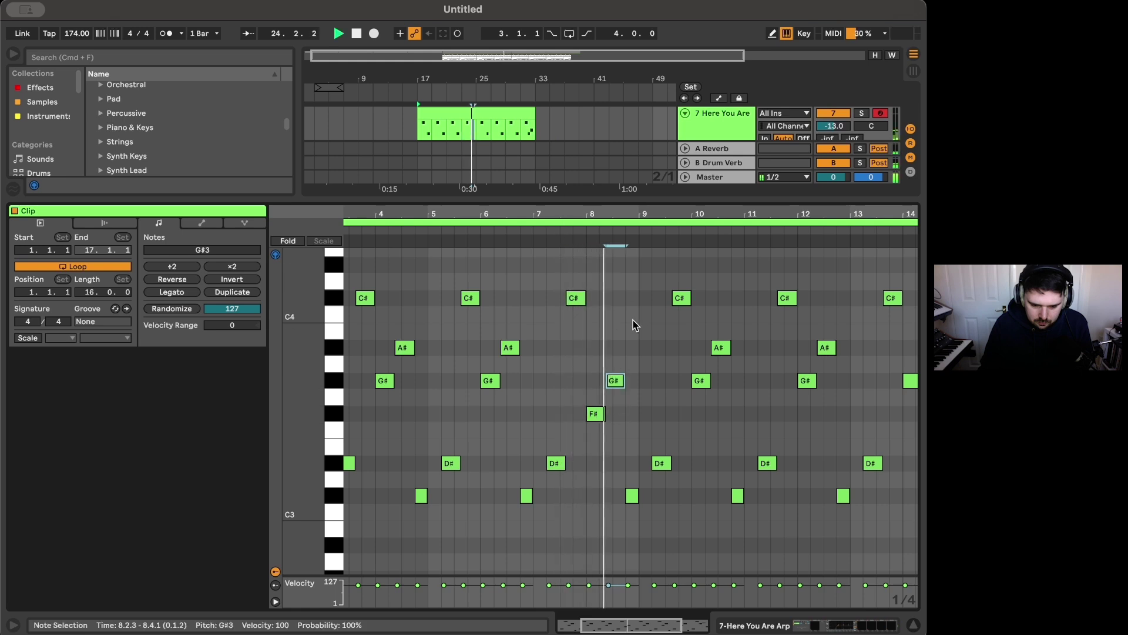
pyautogui.press('space')
# Step: Try B3 for the note at 8.4.1, lower it to A#3, and play back the rising ending
pyautogui.moveTo(633, 498); pyautogui.dragTo(636, 341)
pyautogui.click(579, 238)
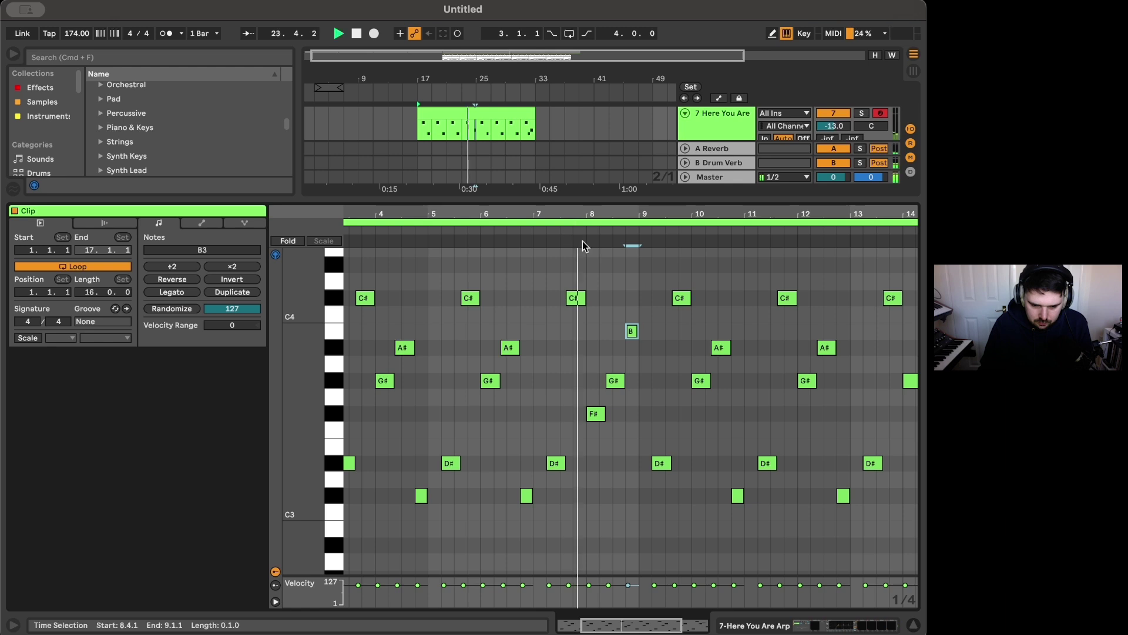
pyautogui.scroll(-2, 630, 438)
pyautogui.scroll(-1, 630, 438)
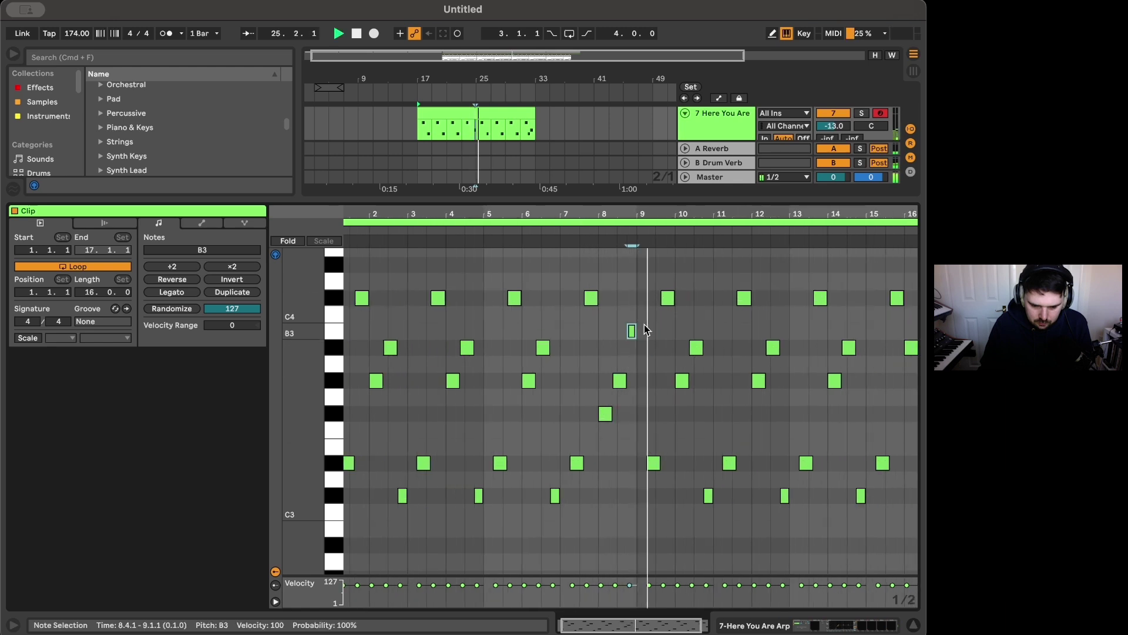
pyautogui.press('Down')
pyautogui.click(593, 238)
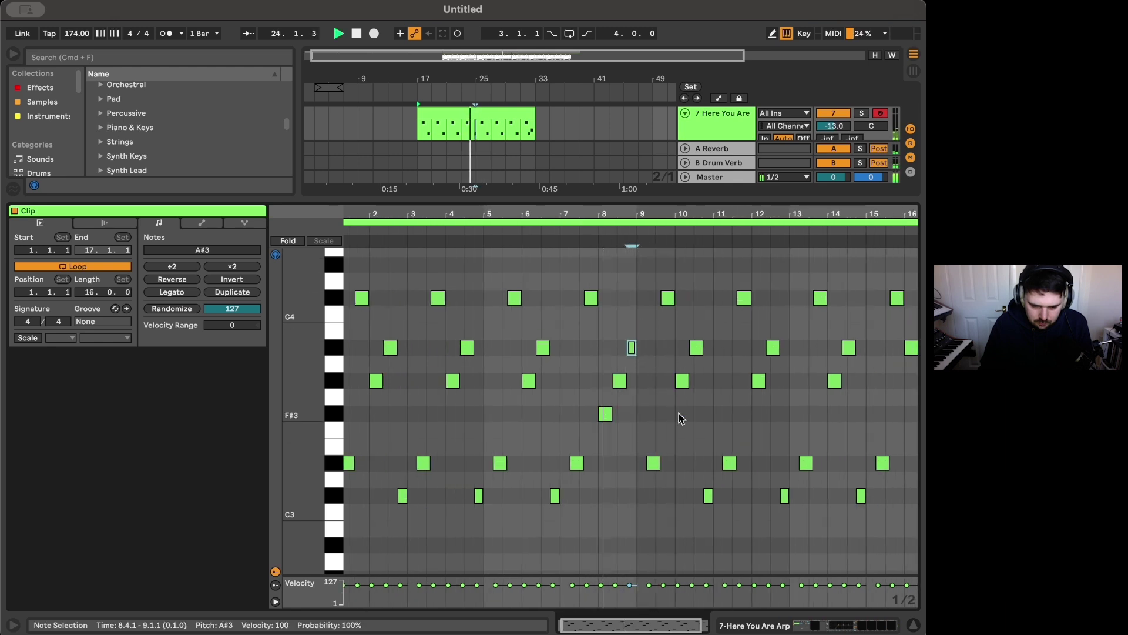
# Step: Replace the second half of the arp part, bars 25 to 33, with a copy of the eight bars starting at bar 17
pyautogui.scroll(-1, 679, 415)
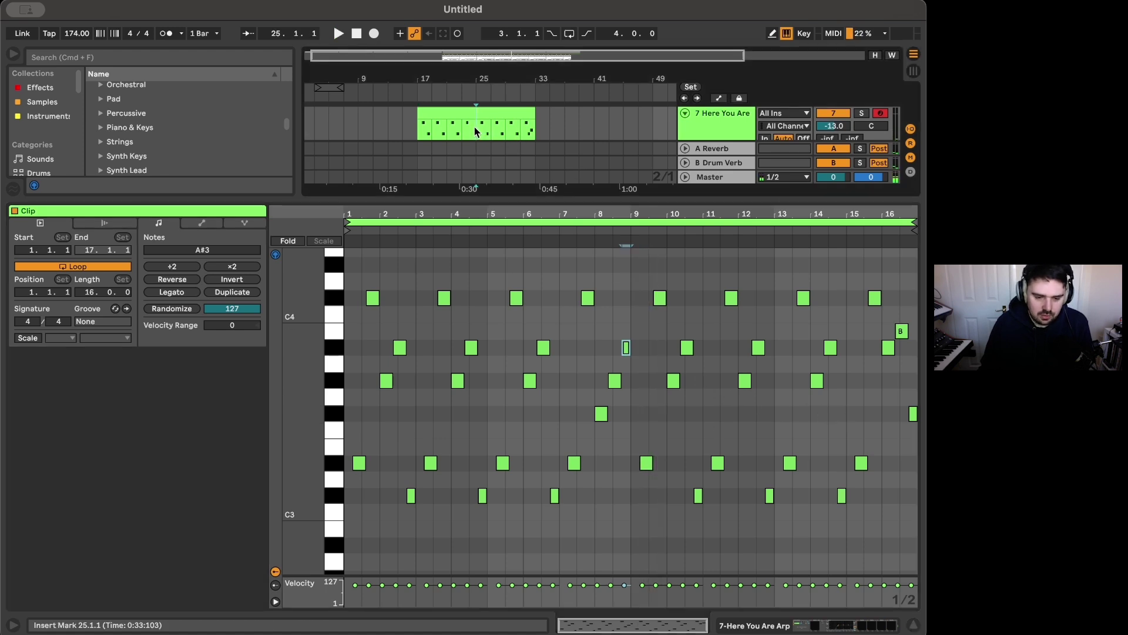
pyautogui.moveTo(478, 128); pyautogui.dragTo(535, 131)
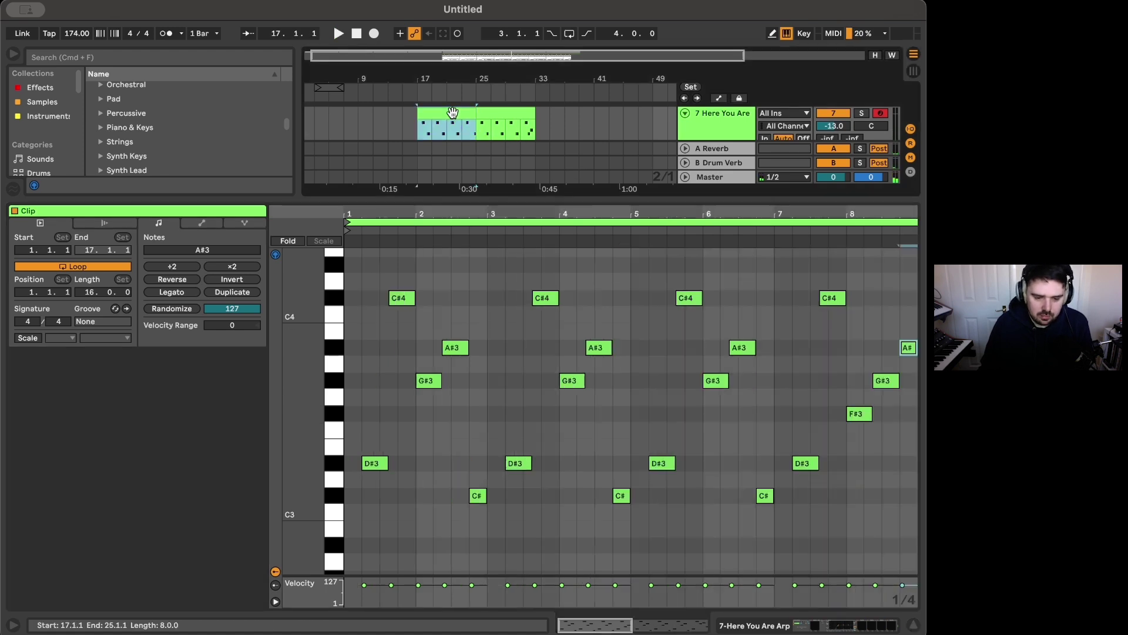
pyautogui.click(859, 627)
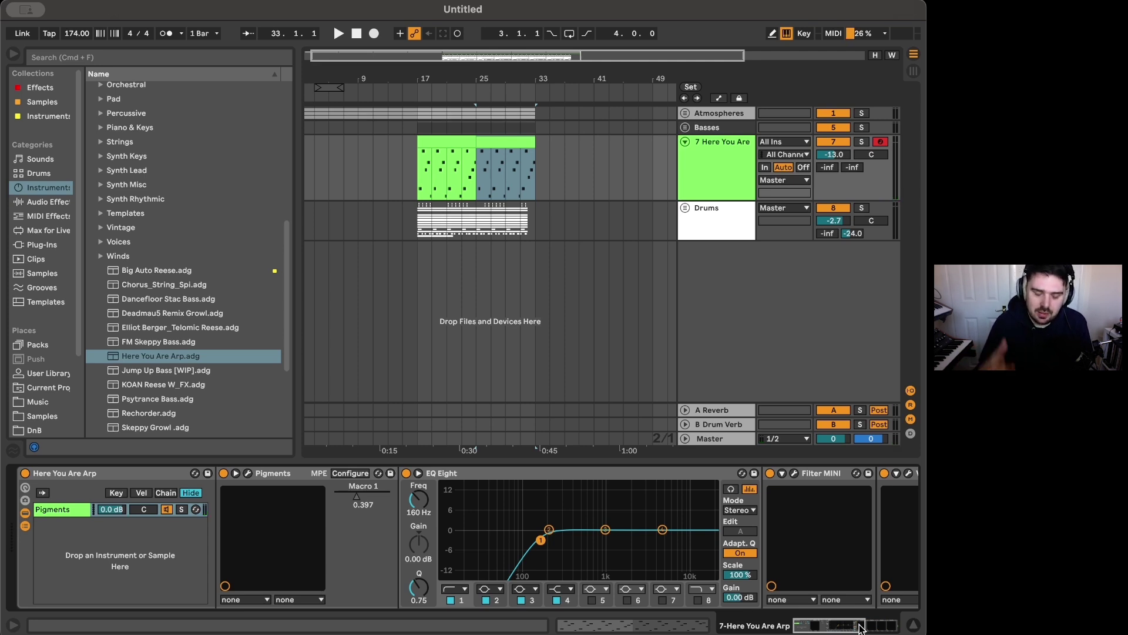
pyautogui.moveTo(418, 155); pyautogui.dragTo(476, 156)
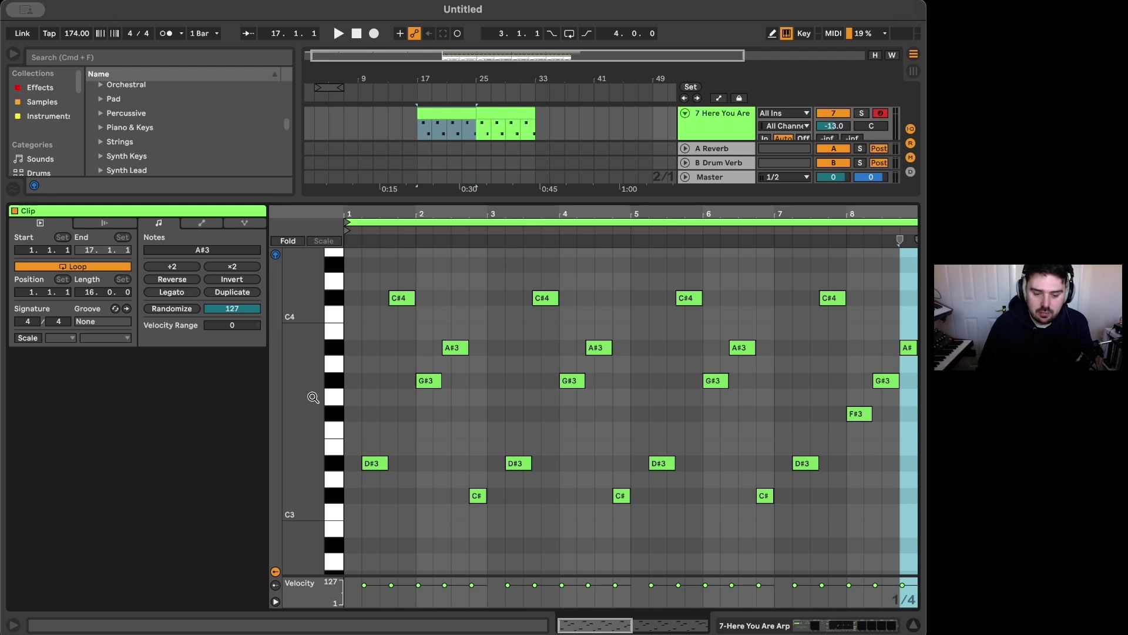
pyautogui.scroll(-1, 427, 416)
pyautogui.press('b')
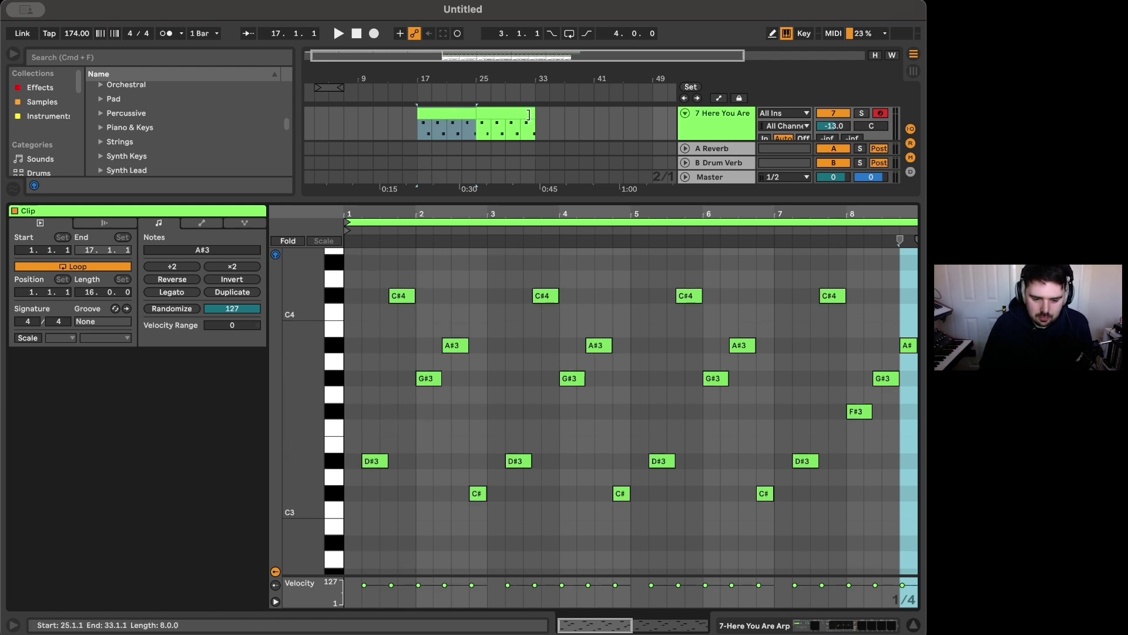
# Step: Insert an empty eight-bar MIDI clip at bars 33 to 41 of the arp track and set its note grid to 1/4
pyautogui.click(536, 128)
pyautogui.moveTo(536, 128); pyautogui.dragTo(587, 122)
pyautogui.hotkey('ctrl', 'shift', 'm')
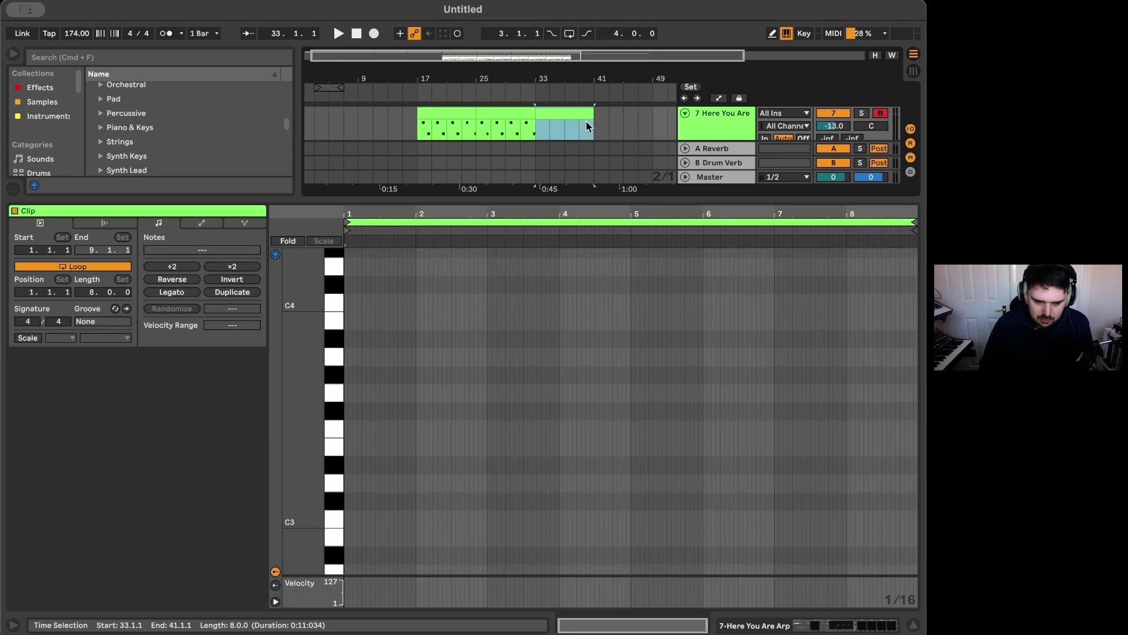
pyautogui.press('b')
pyautogui.rightClick(375, 443)
pyautogui.click(354, 458)
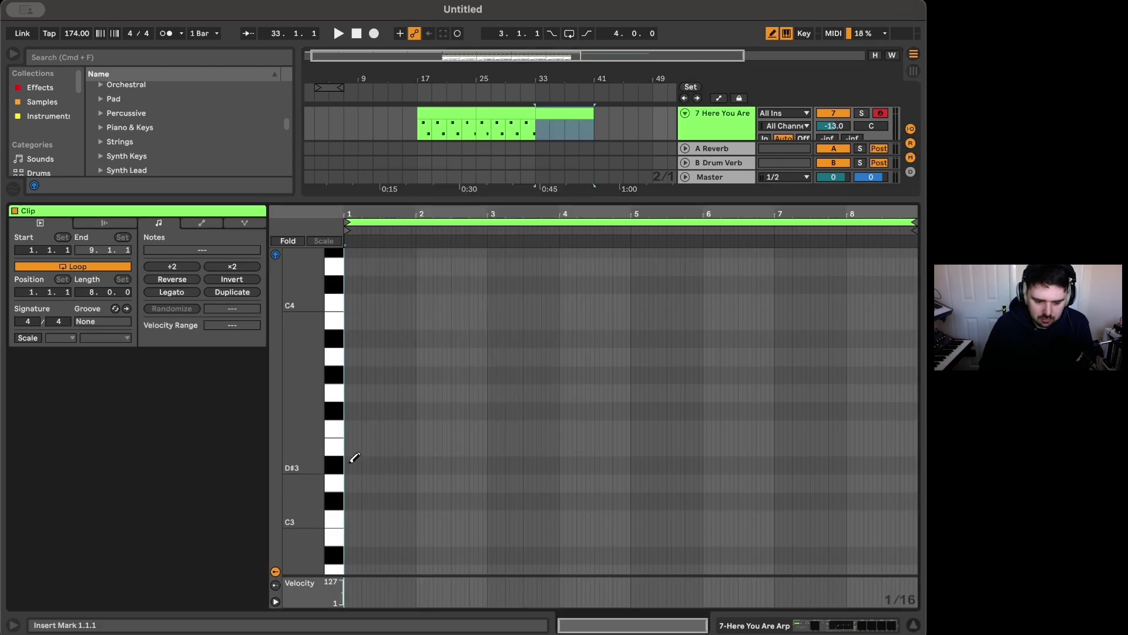
pyautogui.rightClick(364, 442)
pyautogui.click(396, 338)
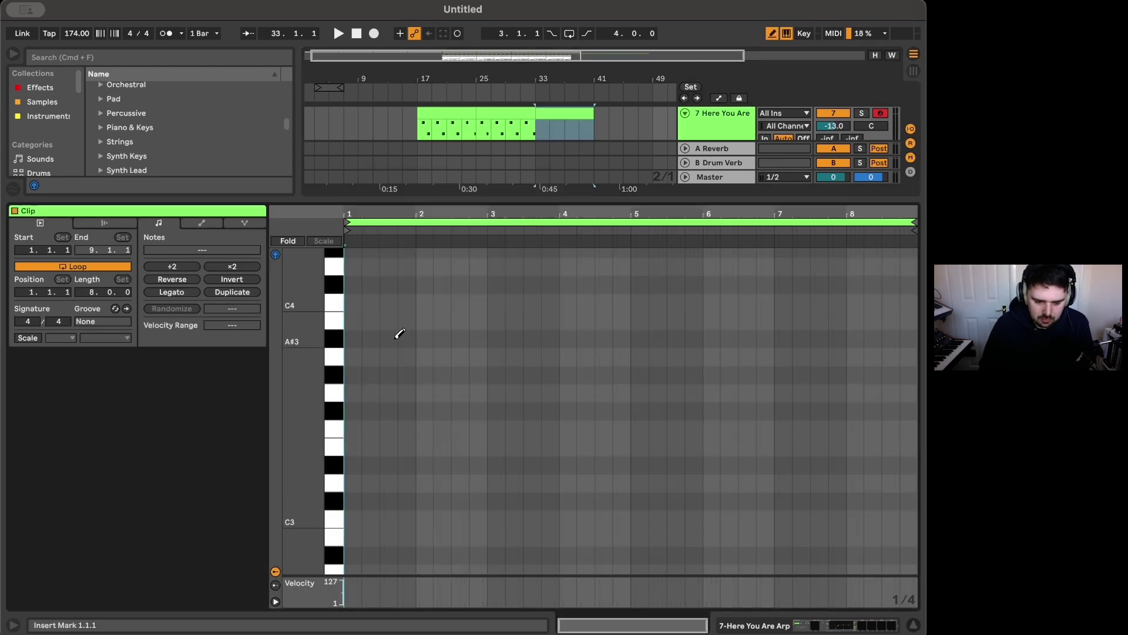
# Step: Draw rising quarter notes D#3, F3, G#3 and A#3 across the first bar of the new clip
pyautogui.click(354, 464)
pyautogui.click(371, 444)
pyautogui.click(370, 443)
pyautogui.click(372, 428)
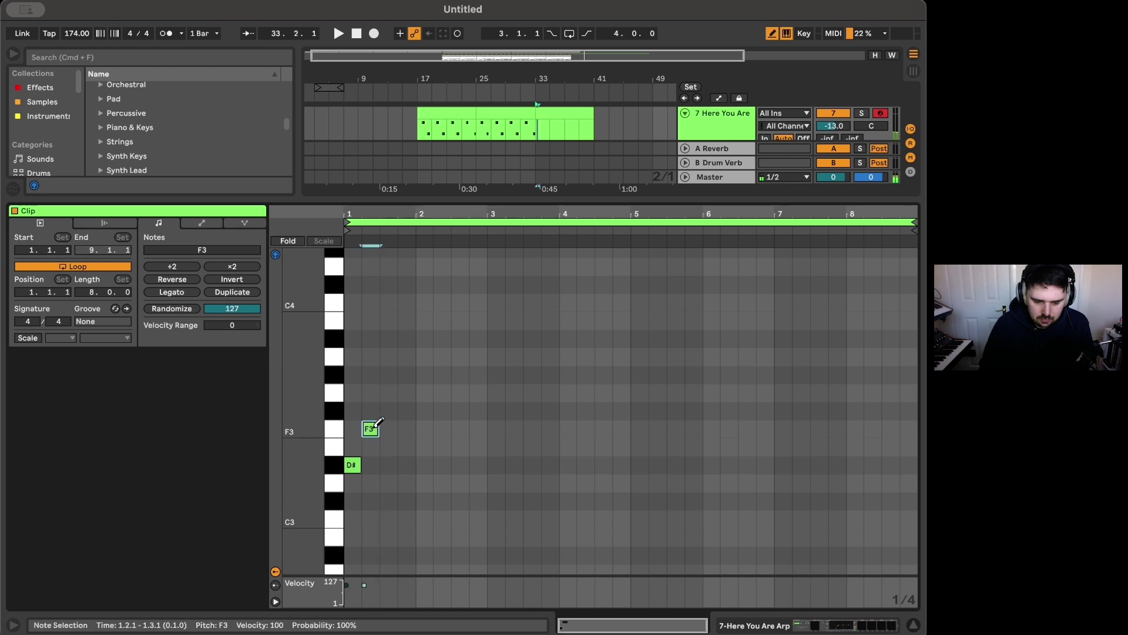
pyautogui.click(392, 376)
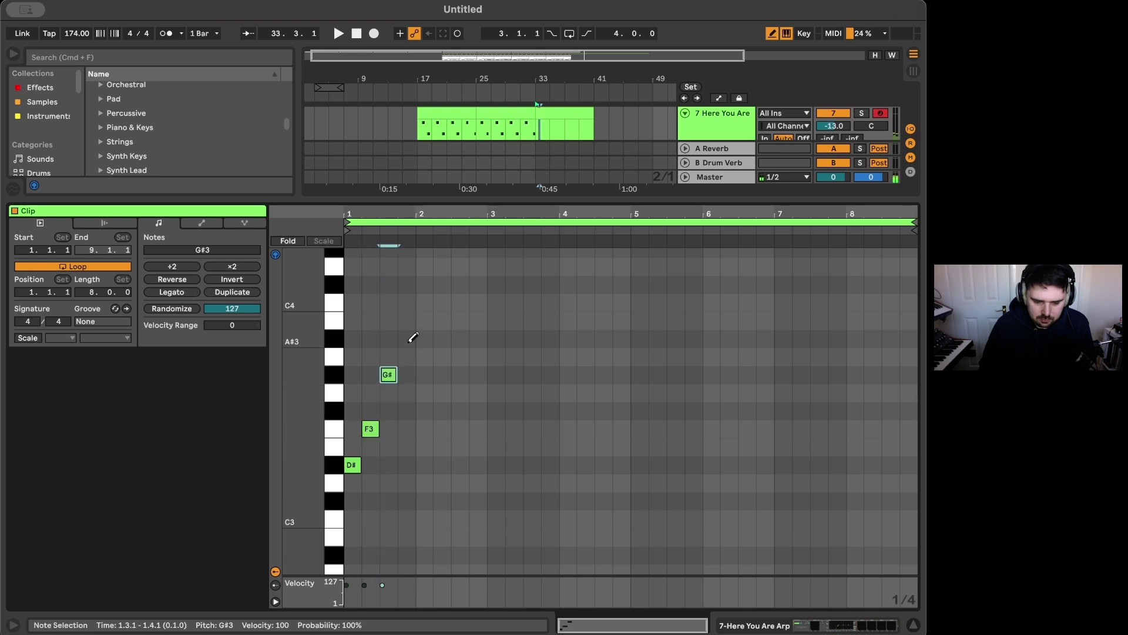
pyautogui.click(404, 338)
pyautogui.press('b')
pyautogui.press('space')
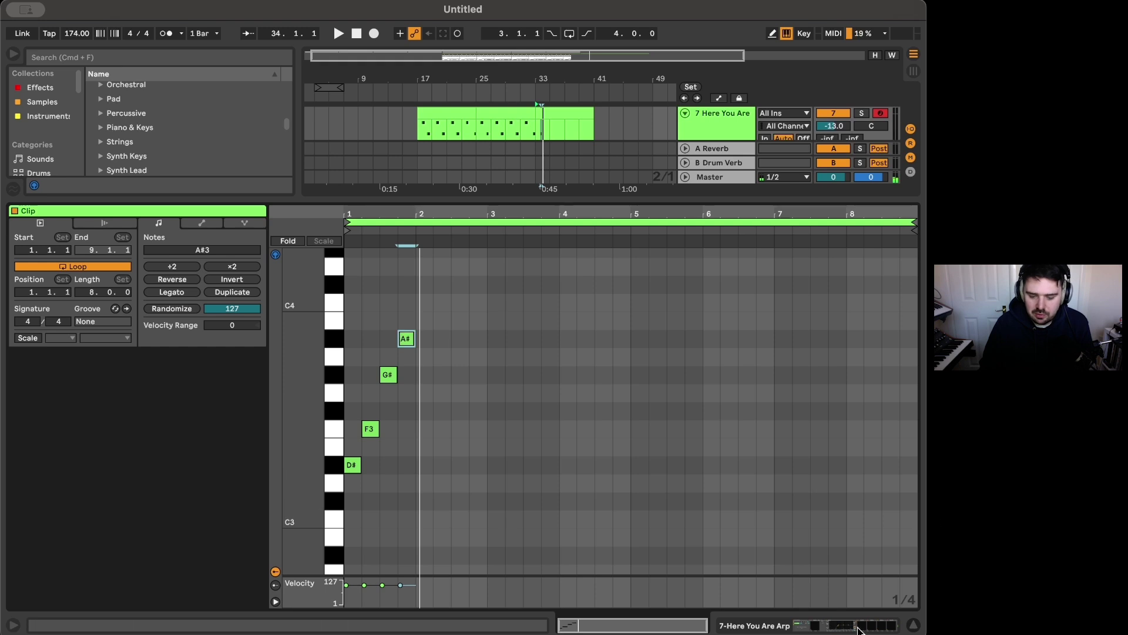
# Step: Duplicate the one-bar pattern at bar 33 four times, up to bar 38 in the arrangement
pyautogui.hotkey('shift', 'Tab')
pyautogui.scroll(3, 541, 182)
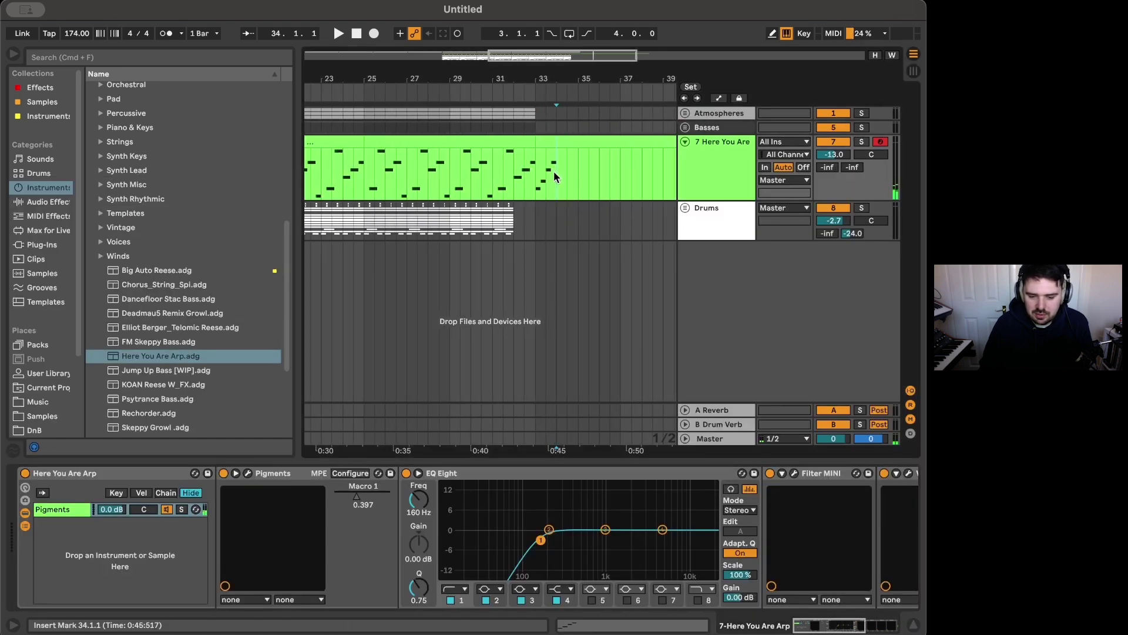
pyautogui.moveTo(554, 171); pyautogui.dragTo(541, 172)
pyautogui.press('super+d')
pyautogui.press('super+d')
pyautogui.press('super+d')
pyautogui.press('super+d')
pyautogui.scroll(-3, 544, 175)
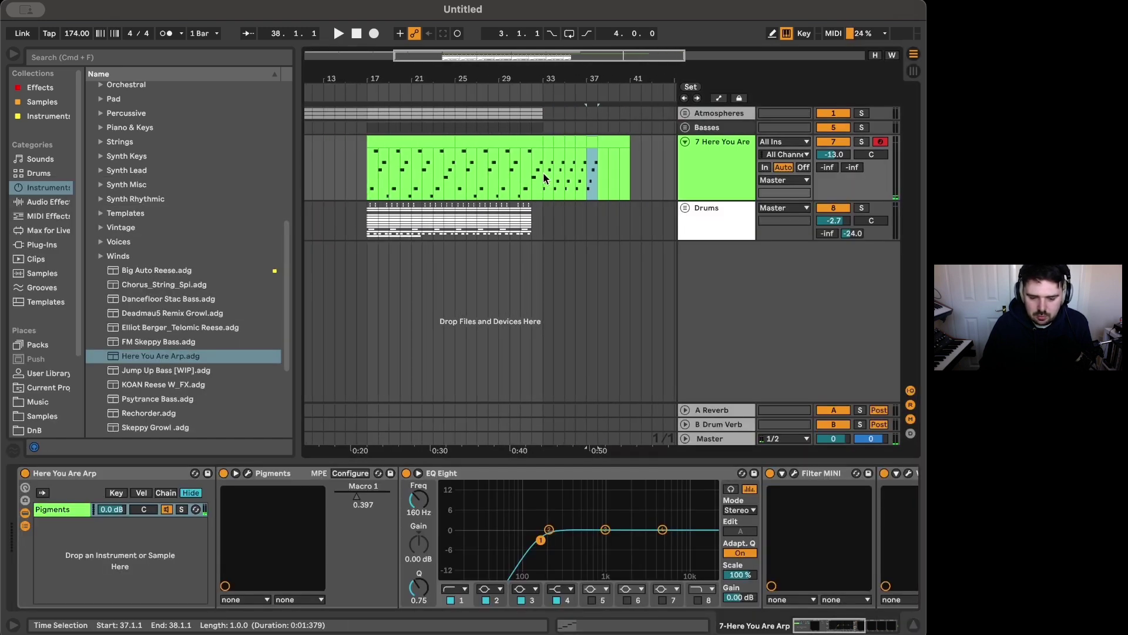
# Step: Delete the repeated one-bar pattern clips and the leftover empty clip between bars 33 and 41
pyautogui.keyDown('shift'); pyautogui.click(545, 178); pyautogui.keyUp('shift')
pyautogui.press('Delete')
pyautogui.click(611, 141)
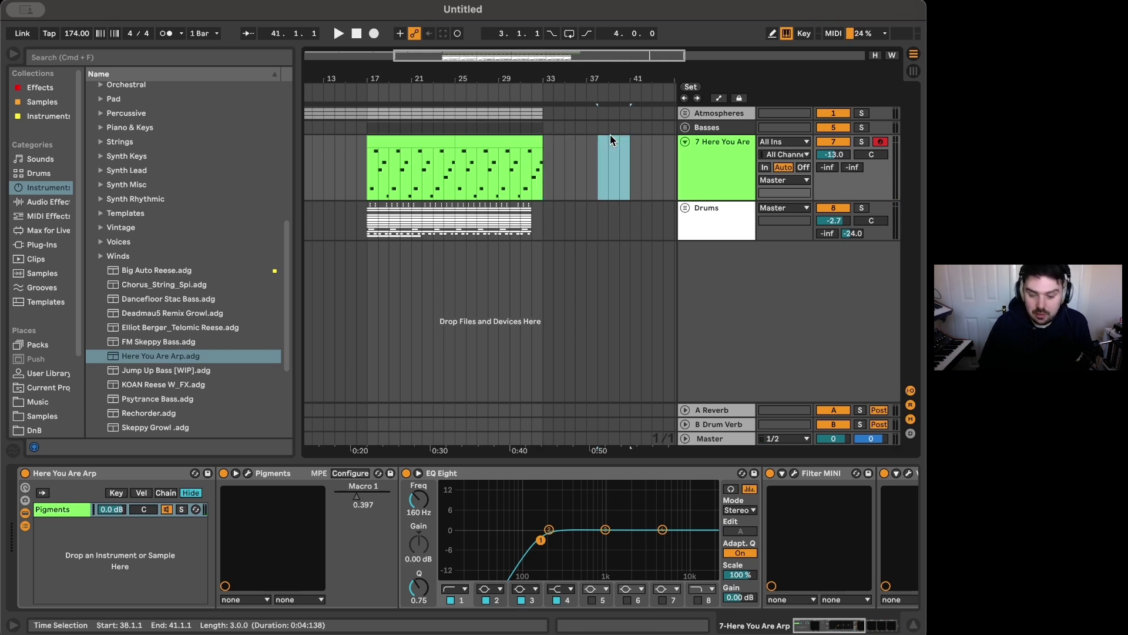
# Step: Automate Pigments' Macro 1 on the arp track, rising from about 0.25 at bar 17 to about 0.49 at bar 25
pyautogui.click(378, 142)
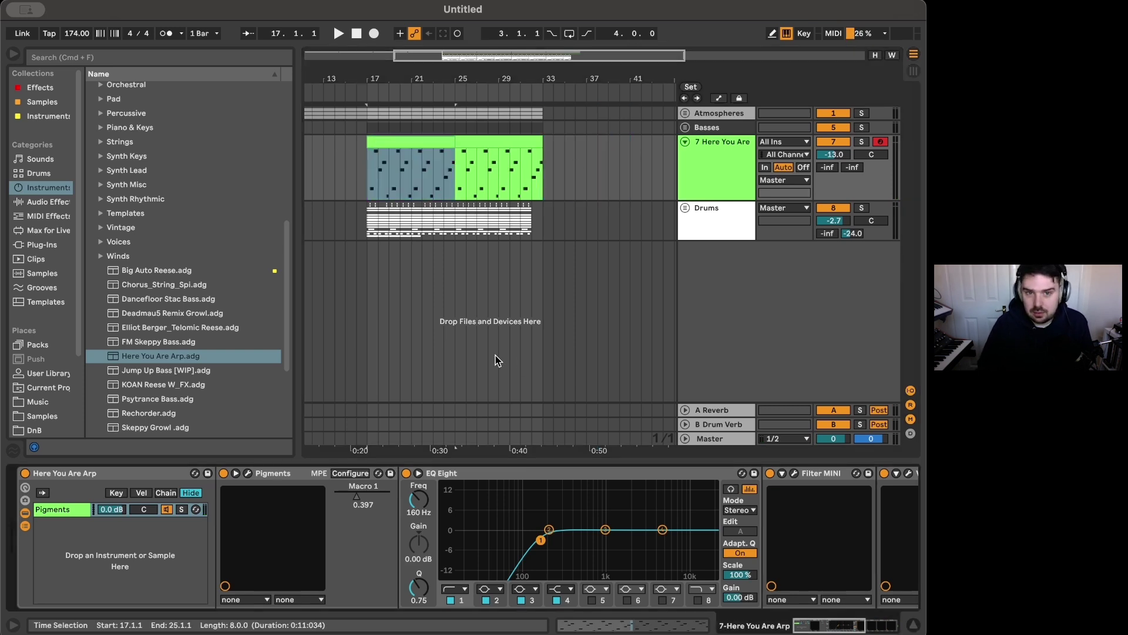
pyautogui.rightClick(361, 504)
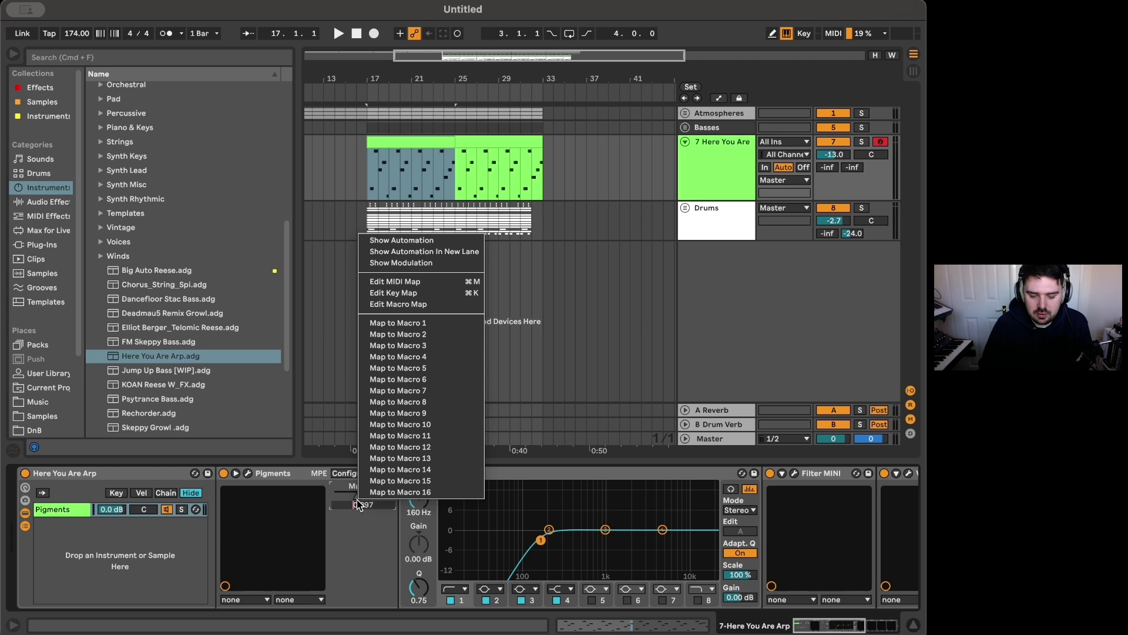
pyautogui.click(424, 241)
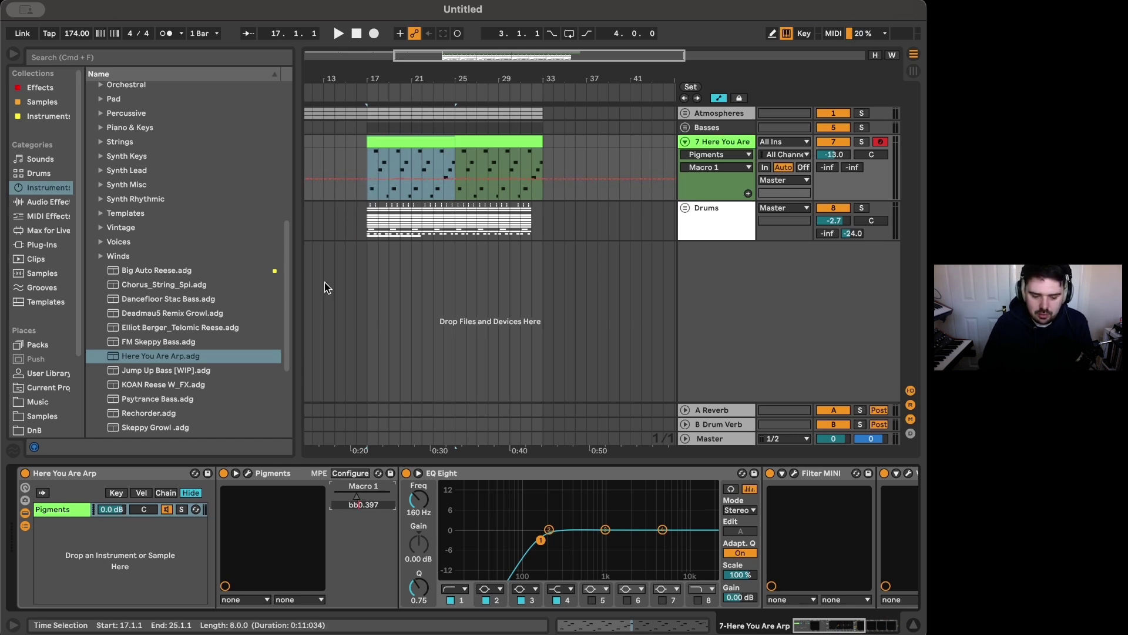
pyautogui.click(324, 221)
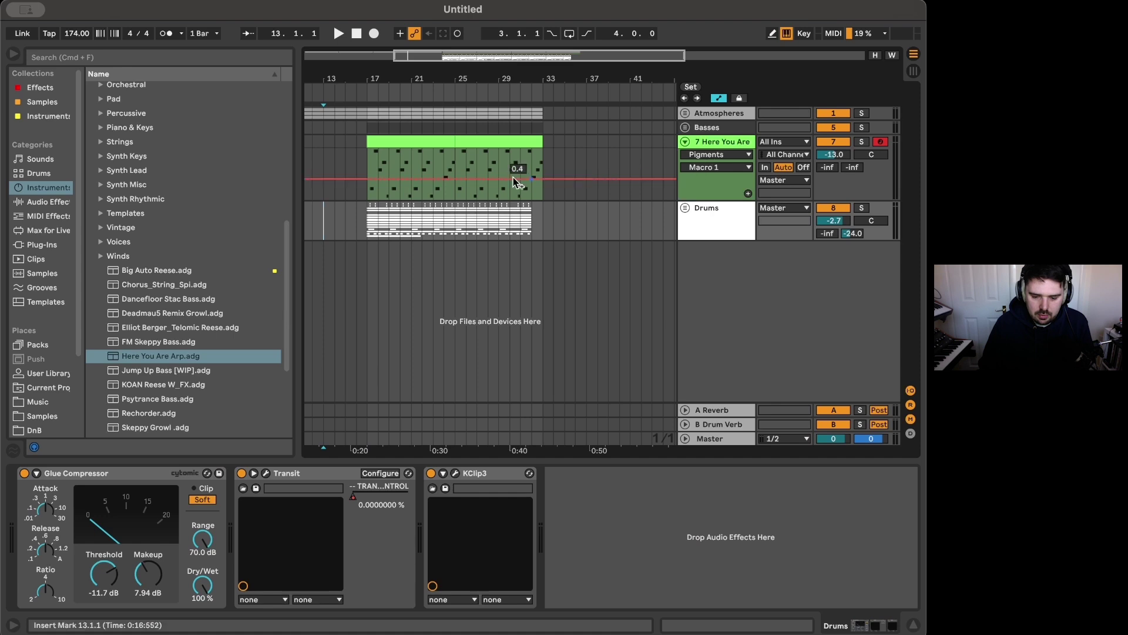
pyautogui.moveTo(368, 178); pyautogui.dragTo(368, 185)
pyautogui.moveTo(455, 185); pyautogui.dragTo(439, 172)
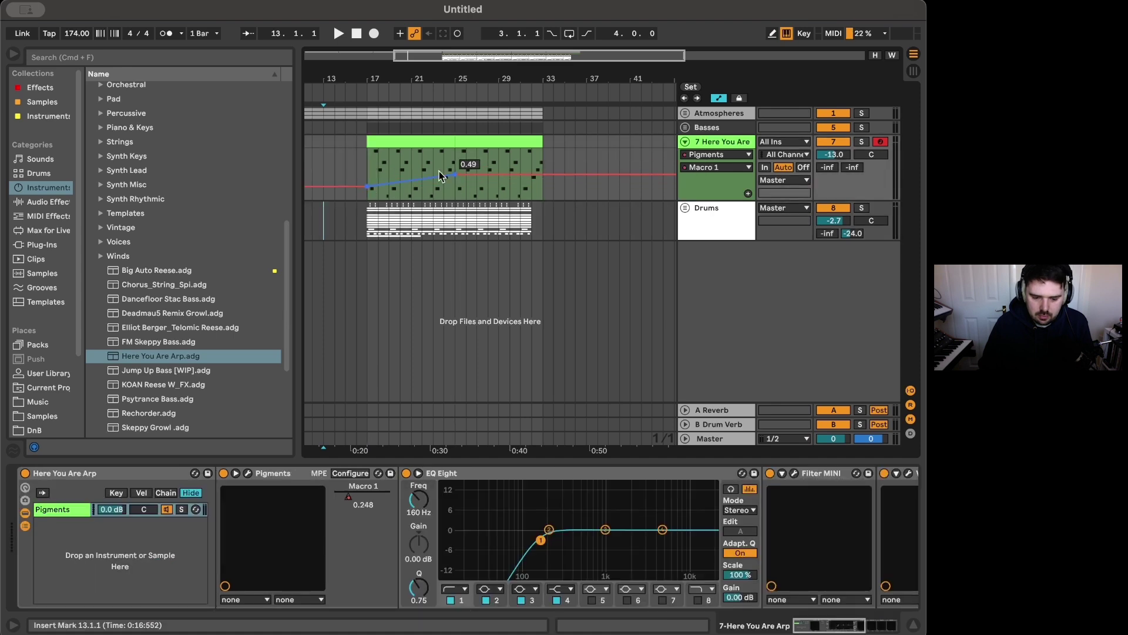
pyautogui.scroll(-2, 382, 169)
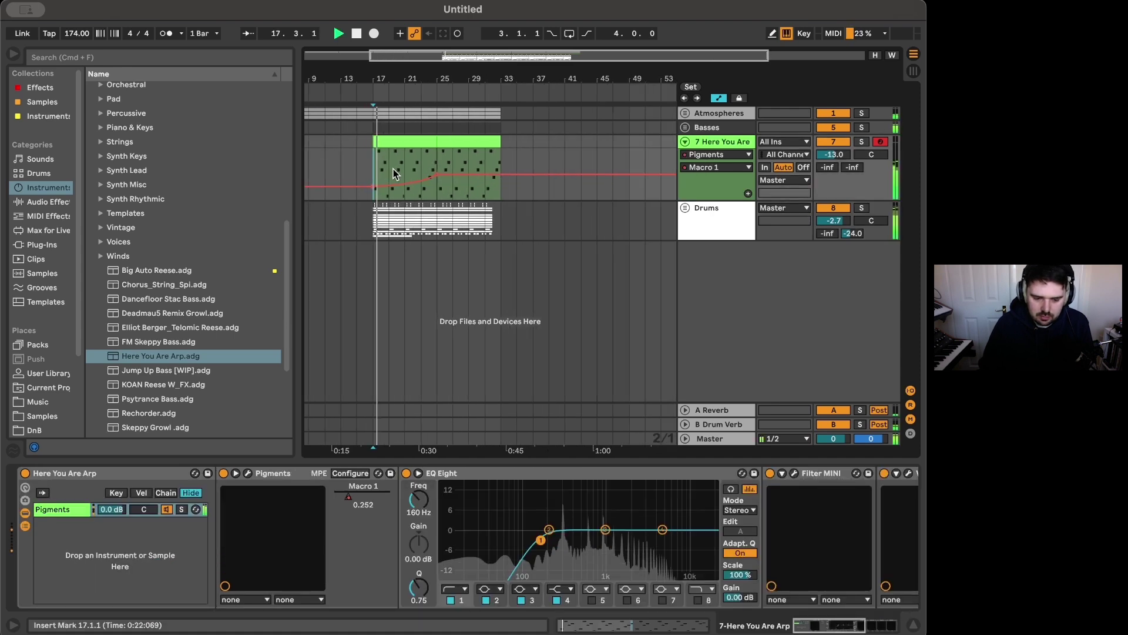
# Step: Add a second Macro 1 automation curve from bar 25, rising to about 0.9 at bar 33, and play back the section
pyautogui.moveTo(374, 185); pyautogui.dragTo(470, 143)
pyautogui.press('super+d')
pyautogui.click(503, 175)
pyautogui.click(507, 197)
pyautogui.scroll(-3, 509, 200)
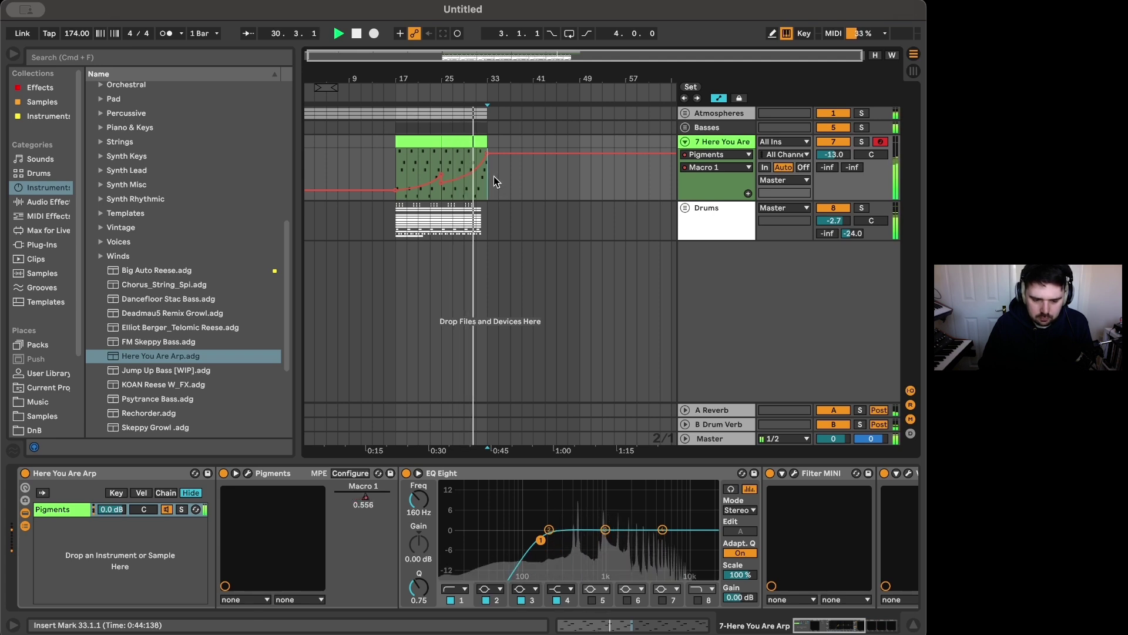
# Step: Try duplicating the arp and drum parts of bars 17 to 33 into bars 33 to 49, and undo the duplication
pyautogui.click(427, 151)
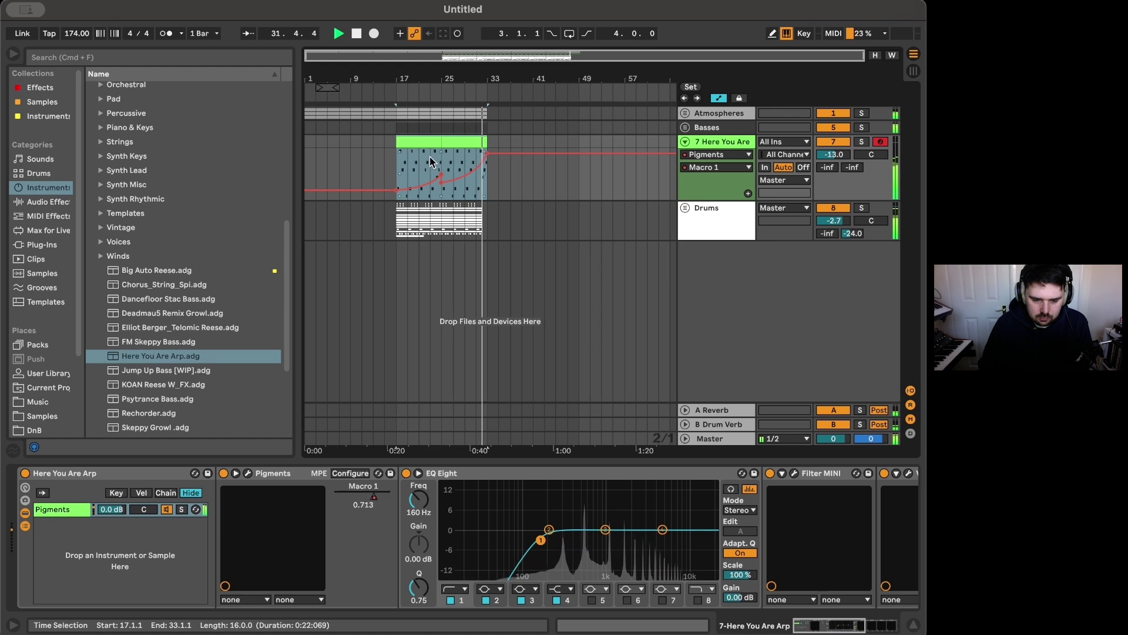
pyautogui.keyDown('shift'); pyautogui.click(477, 231); pyautogui.keyUp('shift')
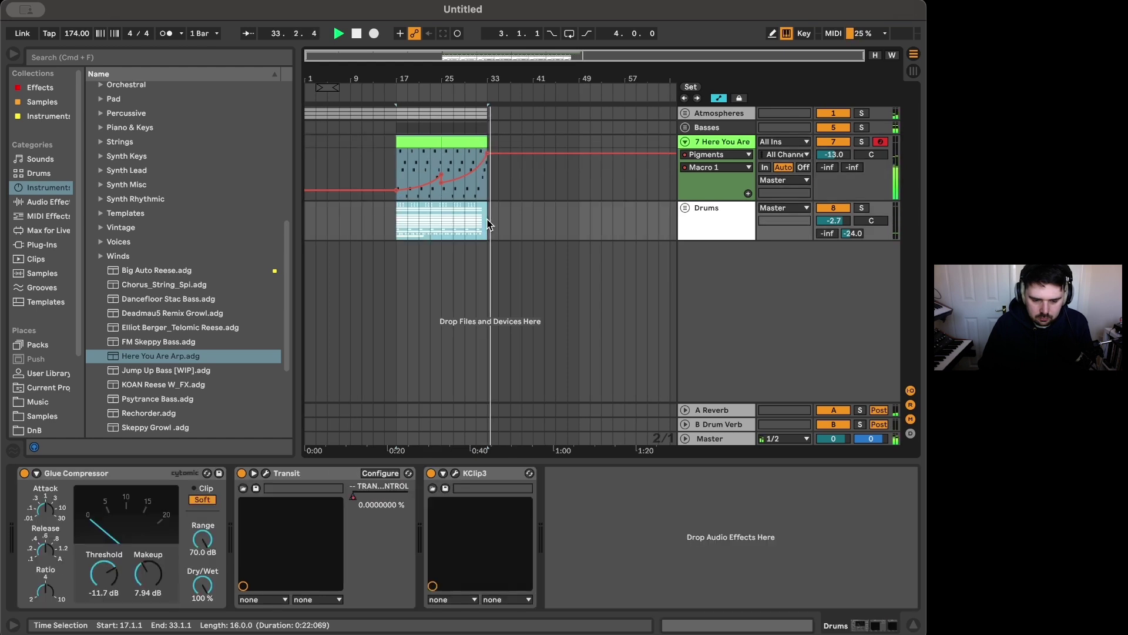
pyautogui.press('super+d')
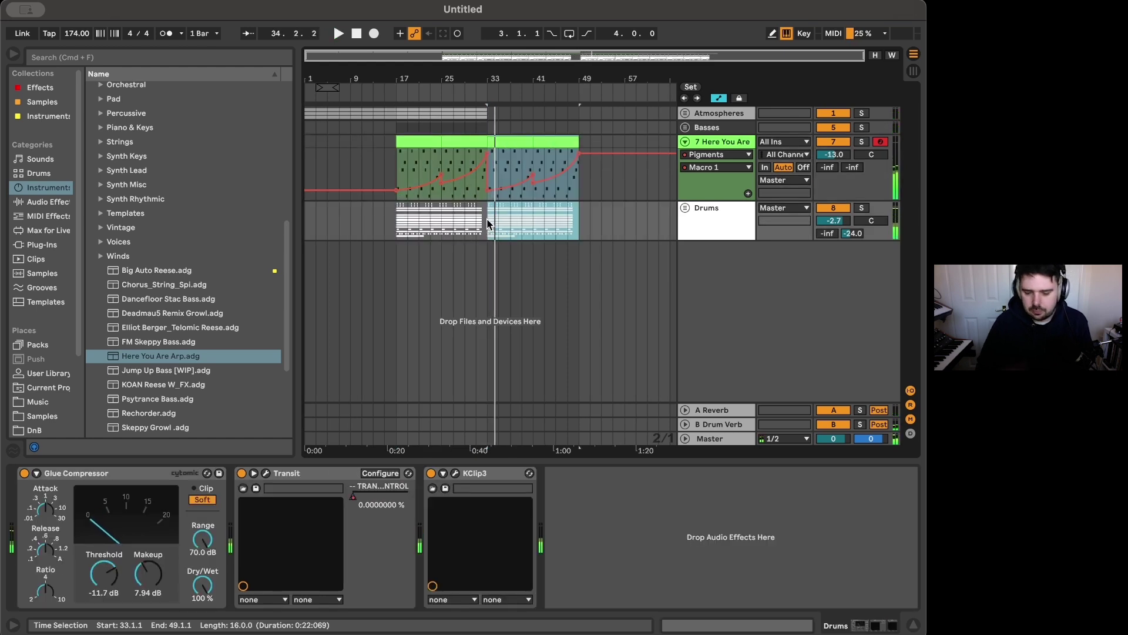
pyautogui.press('super+z')
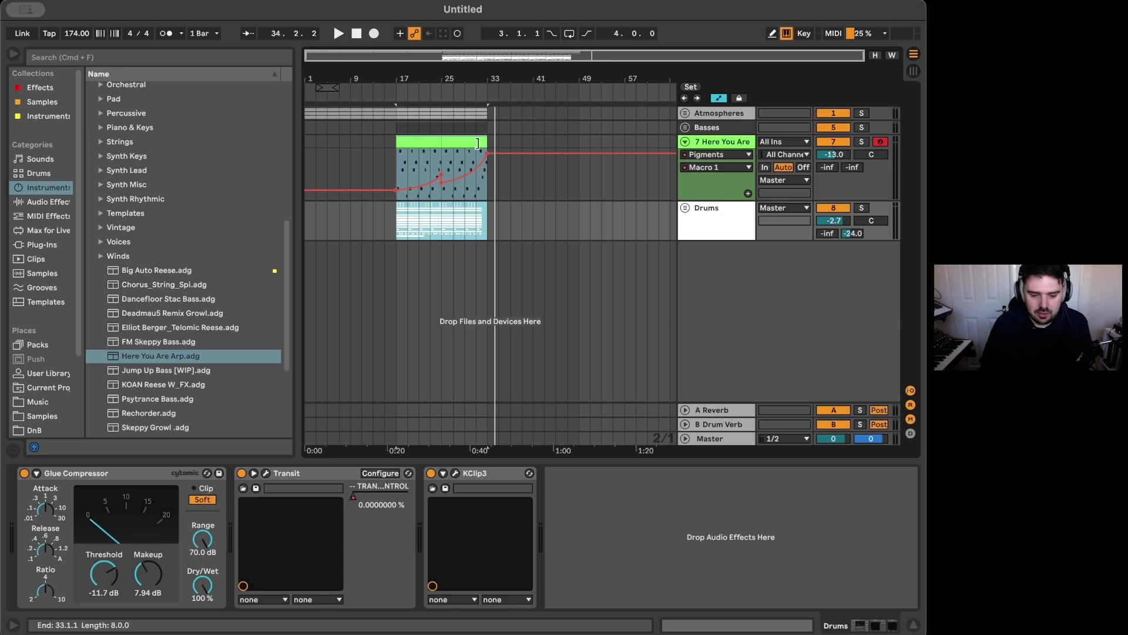
# Step: Place an eight-bar copy of the arp clip at bars 9 to 17, ahead of the drums, and play it back
pyautogui.press('m')
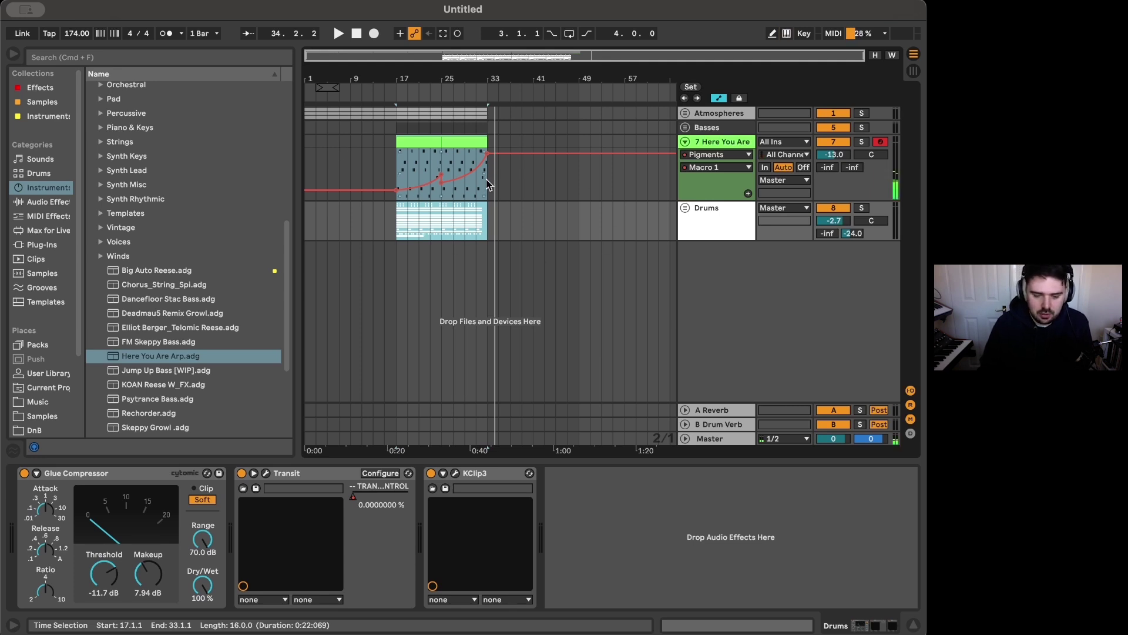
pyautogui.press('a')
pyautogui.click(465, 143)
pyautogui.keyDown('shift'); pyautogui.click(409, 144); pyautogui.keyUp('shift')
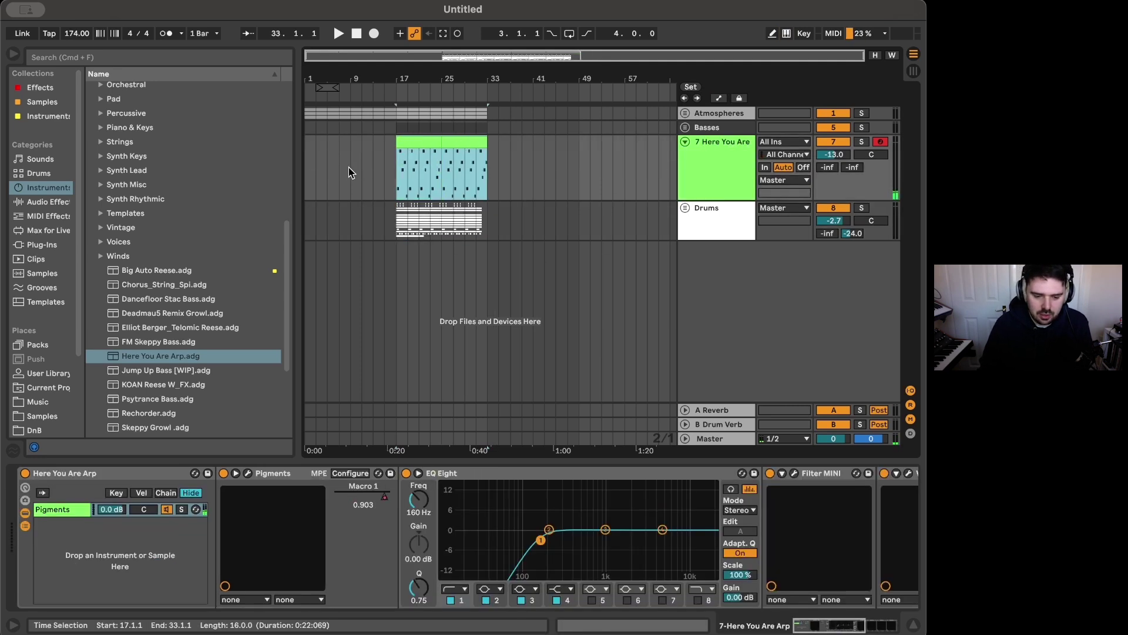
pyautogui.moveTo(400, 162); pyautogui.dragTo(347, 168)
pyautogui.press('space')
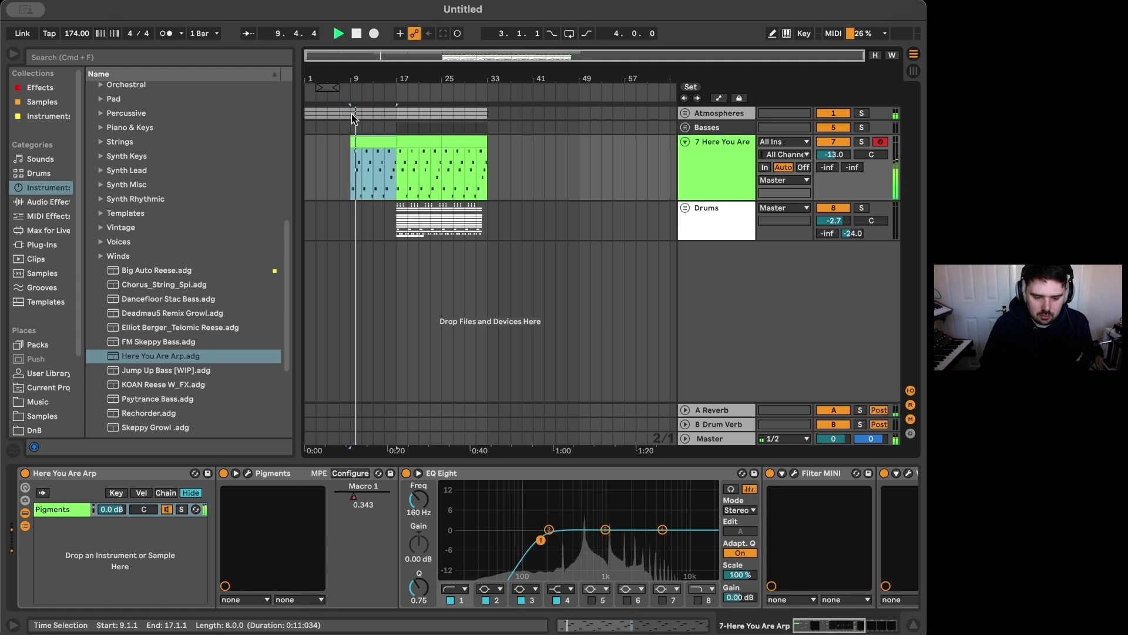
# Step: Reshape the Macro 1 automation over bars 9 to 17 into a curve rising from 0, and hide the automation again
pyautogui.click(358, 201)
pyautogui.rightClick(354, 498)
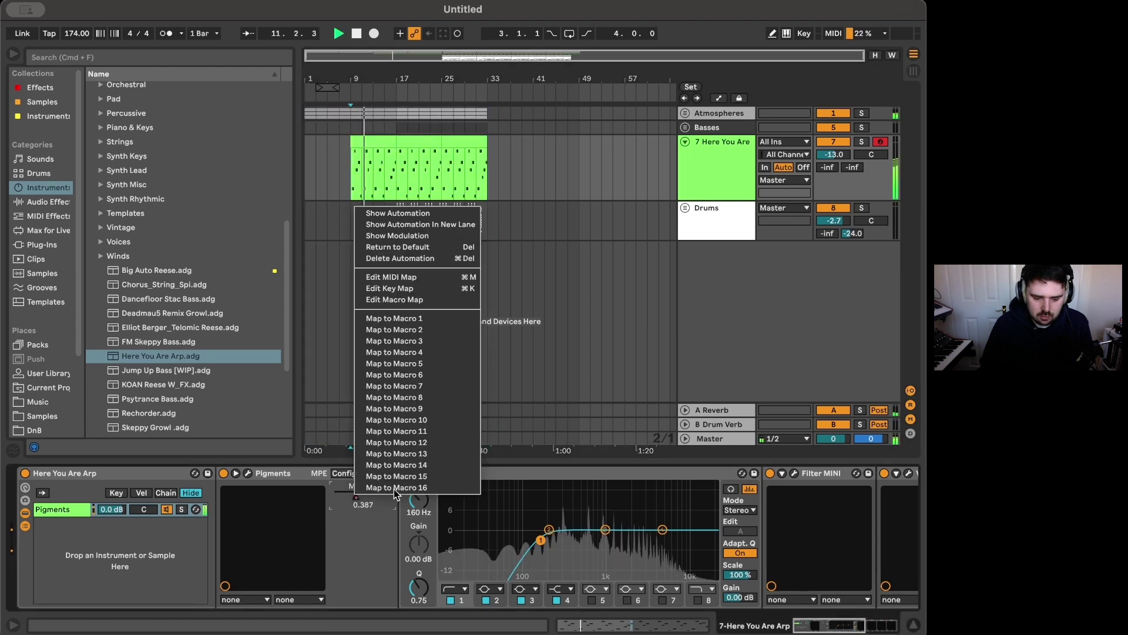
pyautogui.click(404, 216)
pyautogui.click(360, 176)
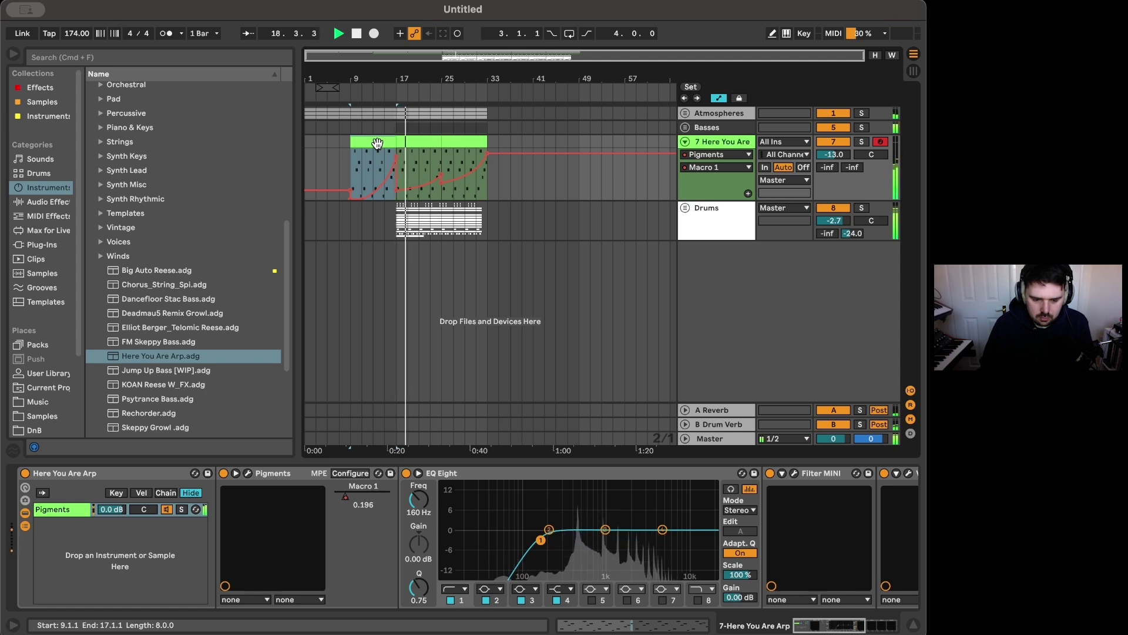
pyautogui.press('a')
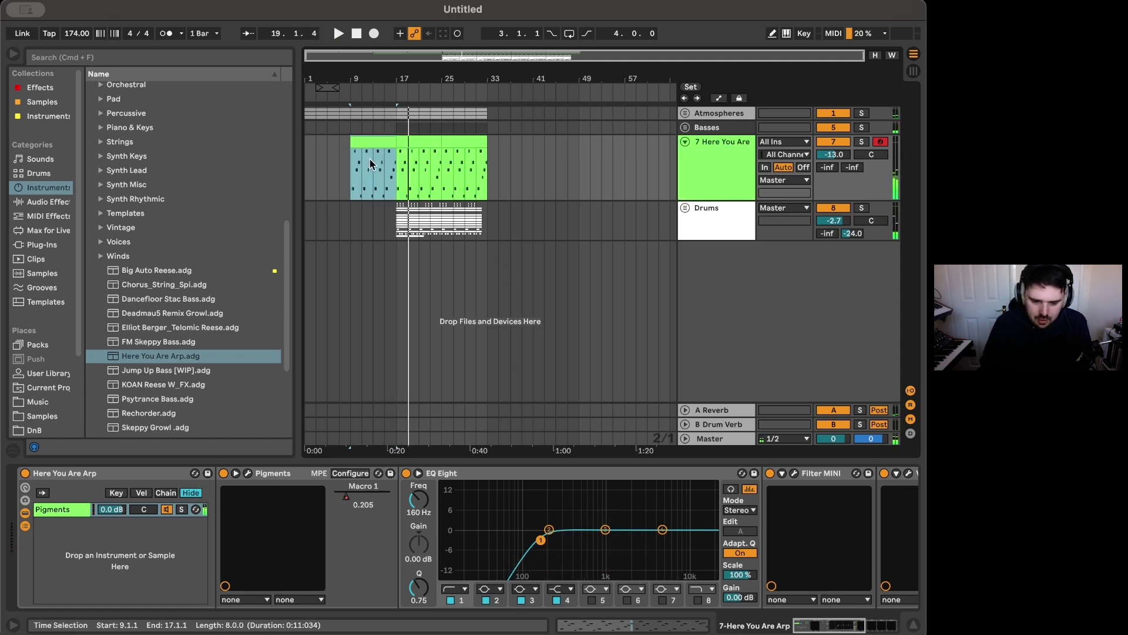
pyautogui.press('space')
# Step: Review the arp track's effects chain and play the soloed arp from bar 15 into the drop at bar 17
pyautogui.click(350, 177)
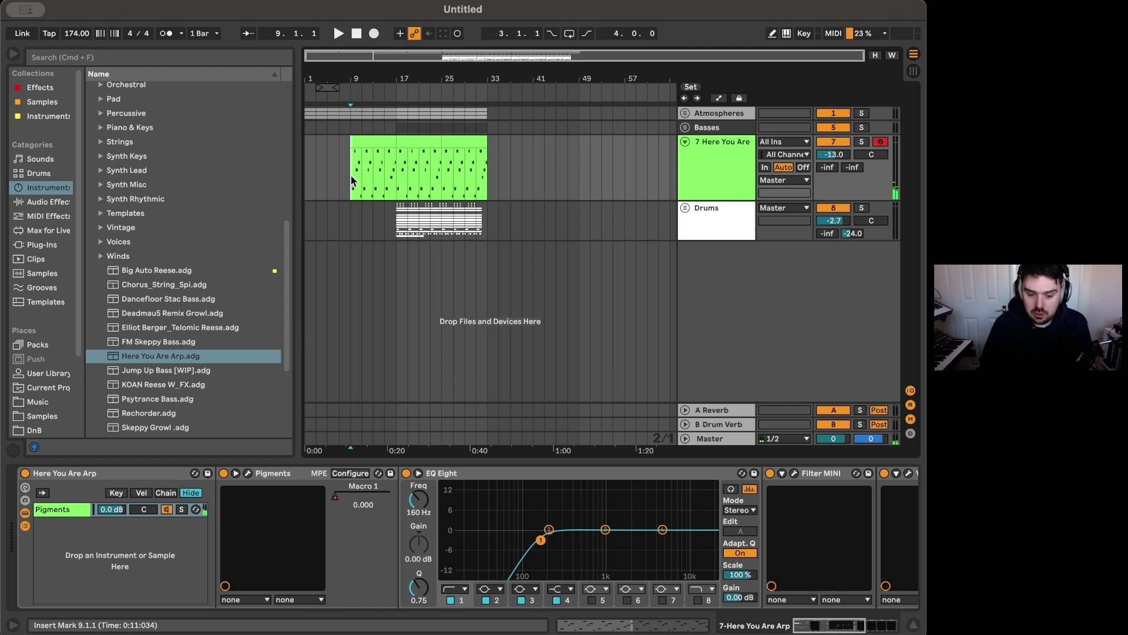
pyautogui.click(383, 173)
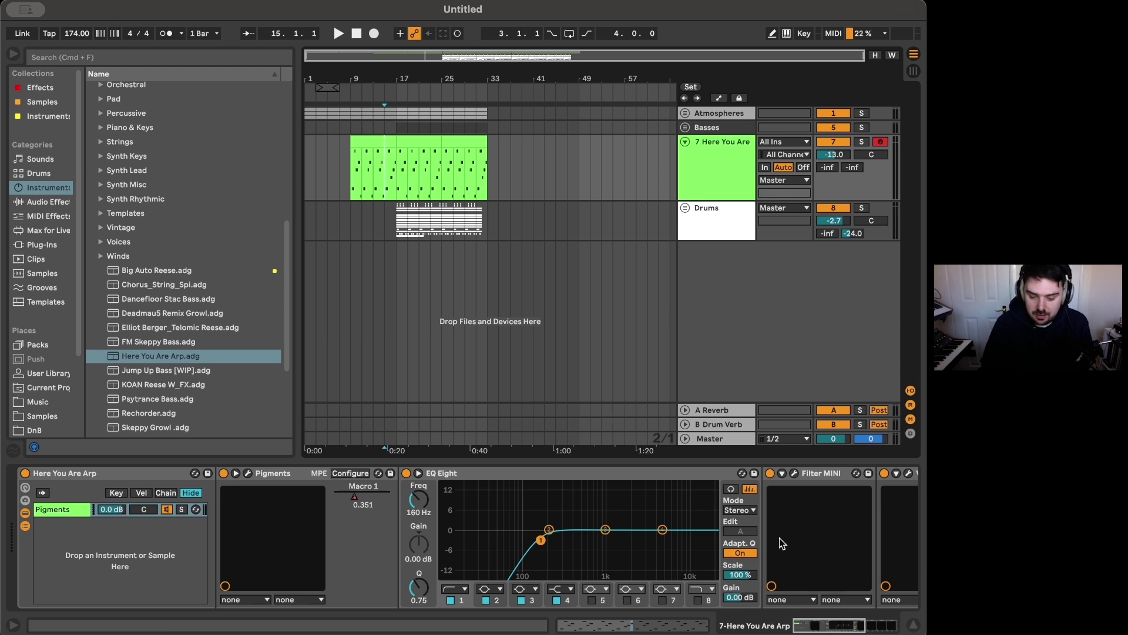
pyautogui.hscroll(10, 779, 538)
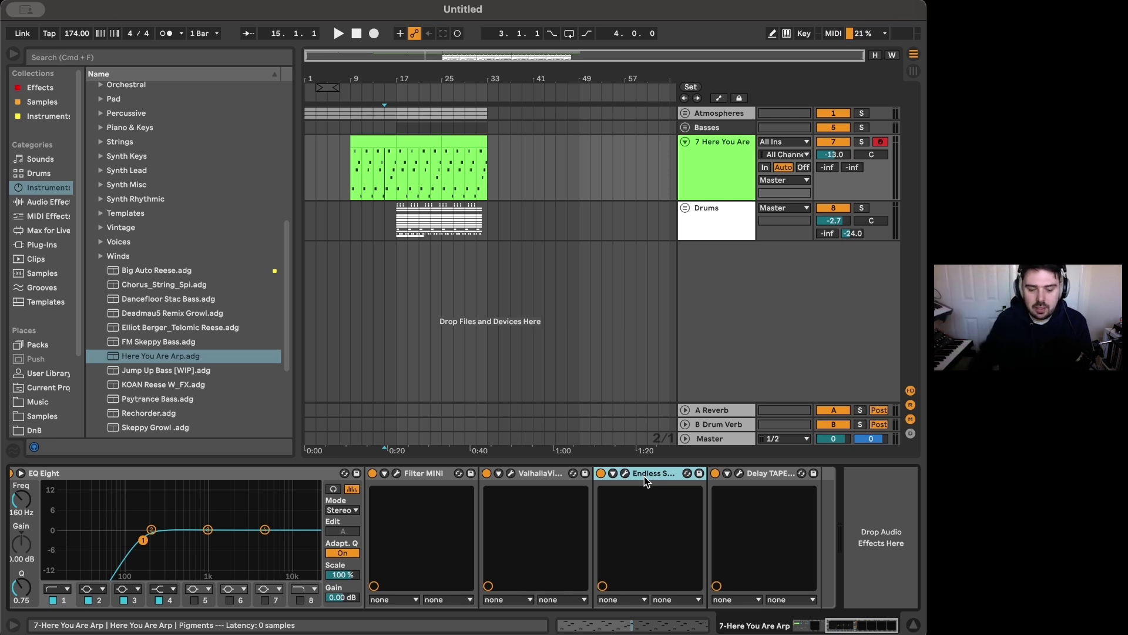
pyautogui.scroll(3, 385, 195)
pyautogui.press('space')
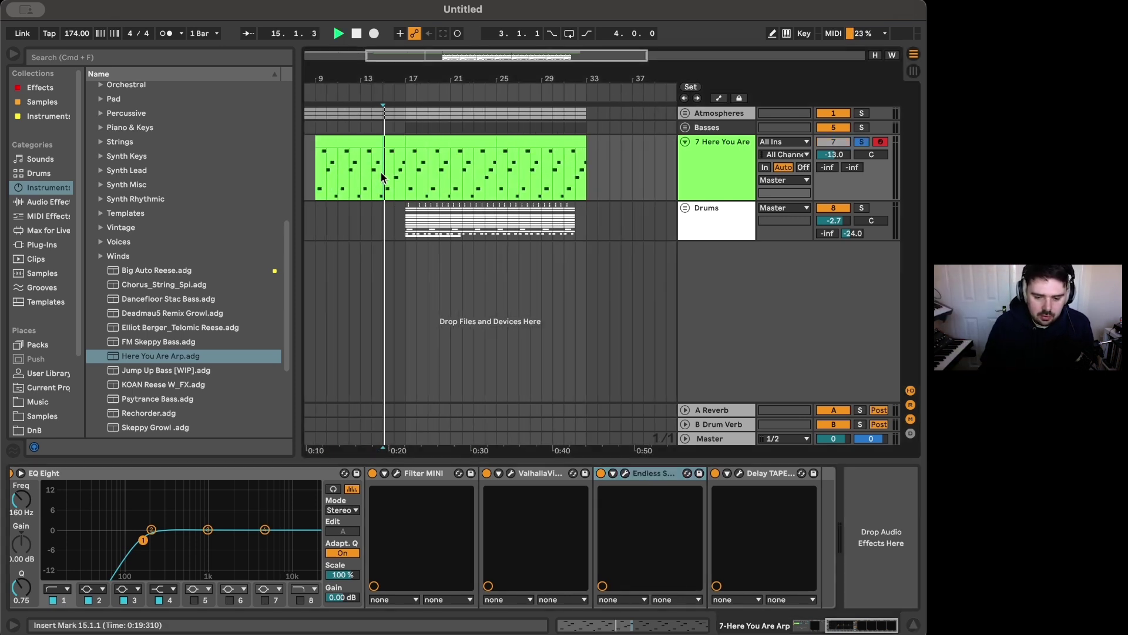
pyautogui.scroll(-2, 379, 177)
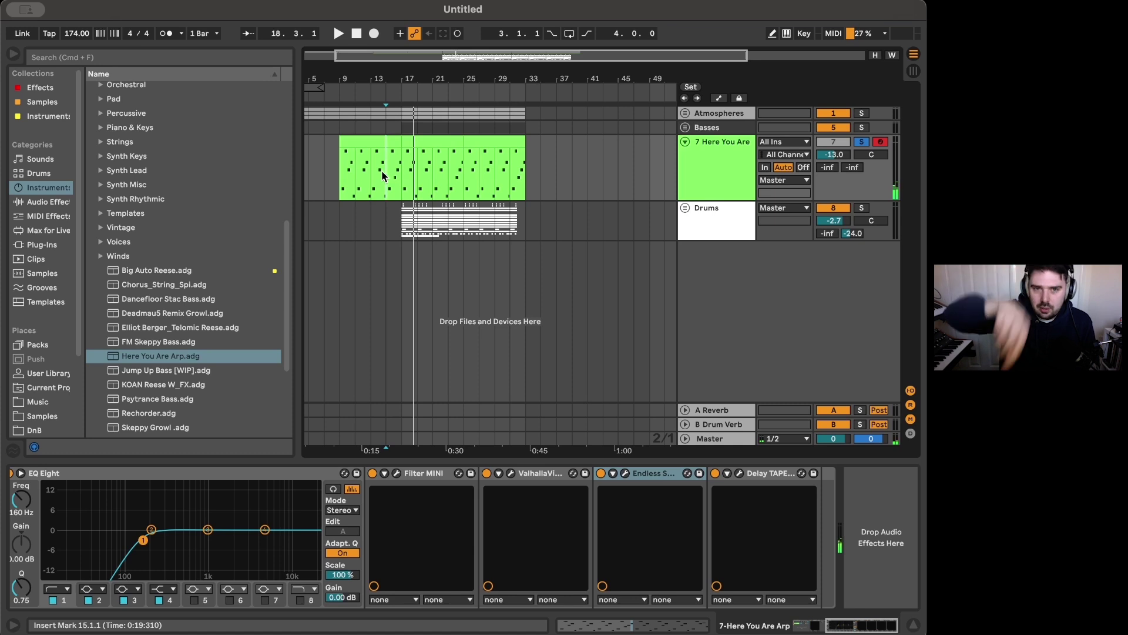
pyautogui.press('-')
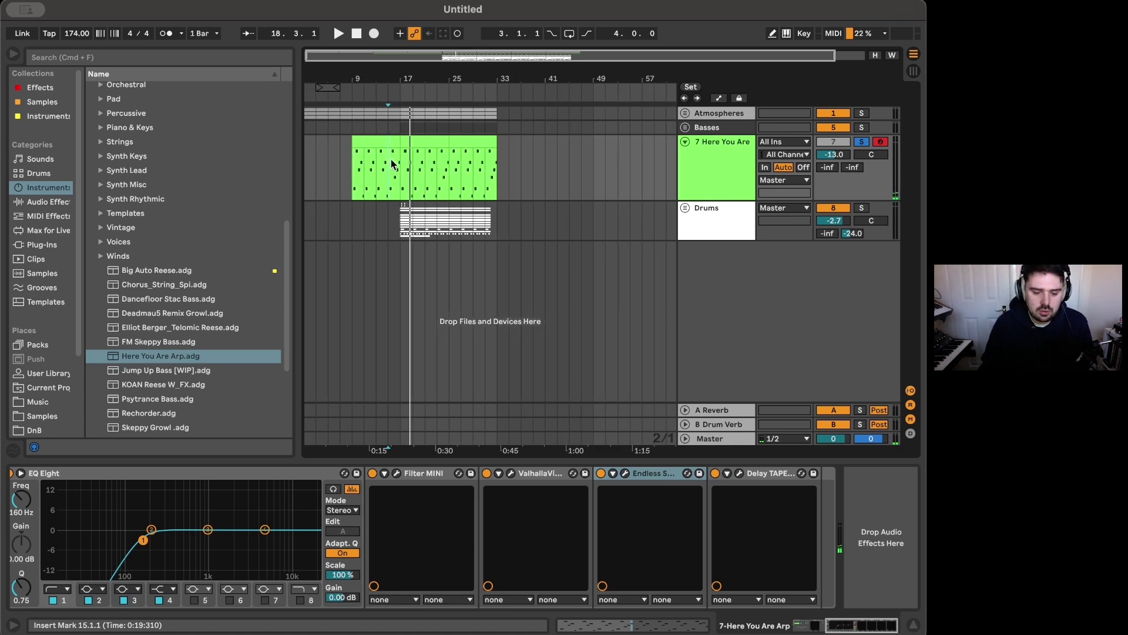
pyautogui.click(729, 168)
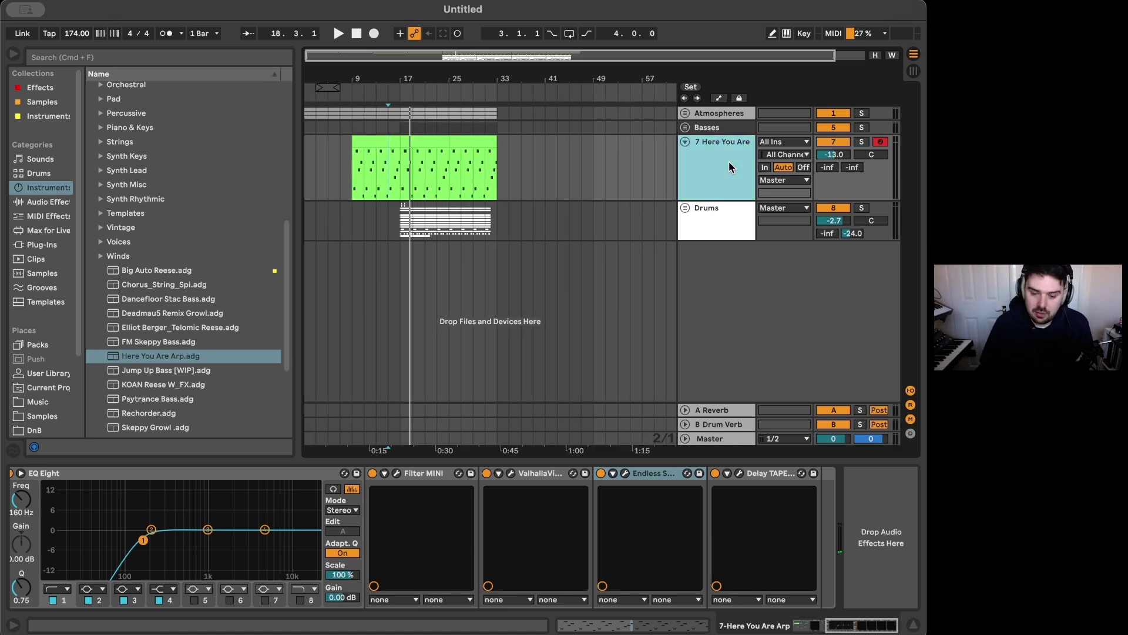